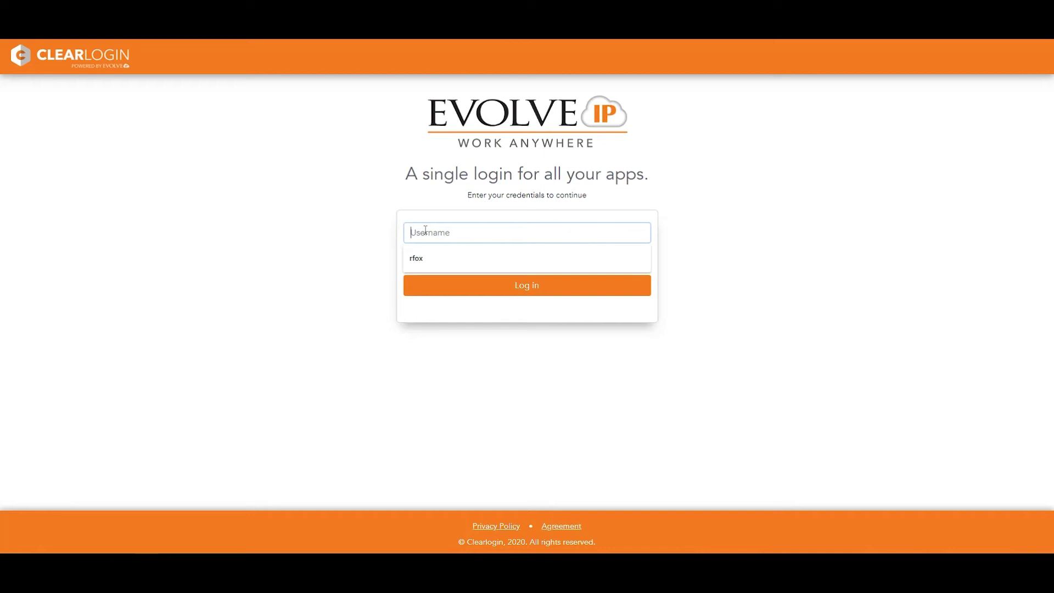
# Log in to ClearLogin with the agent's username and password.
pyautogui.press('Tab')
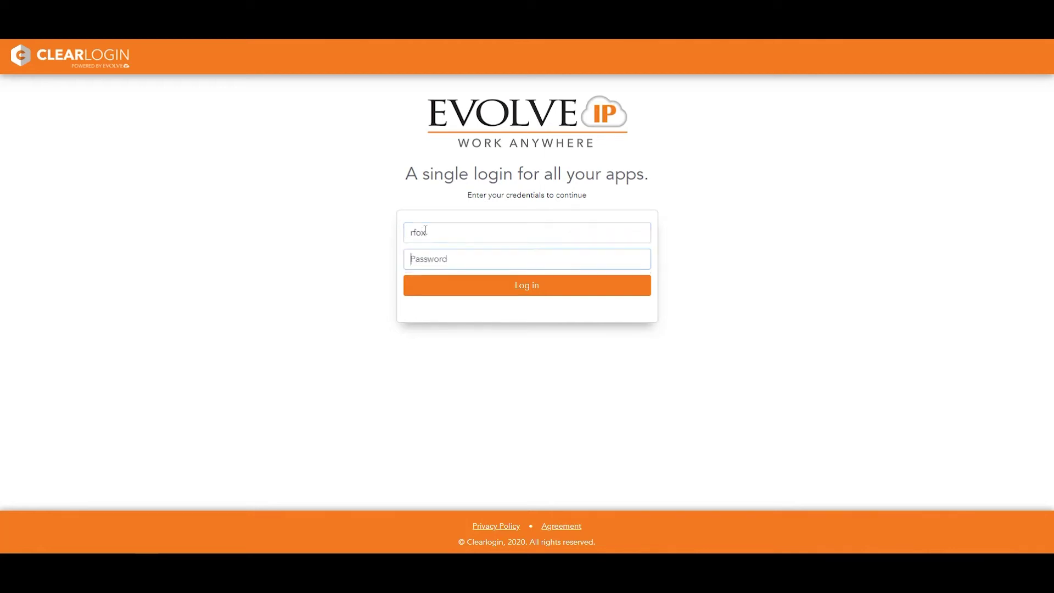
pyautogui.write('**********')
pyautogui.click(479, 286)
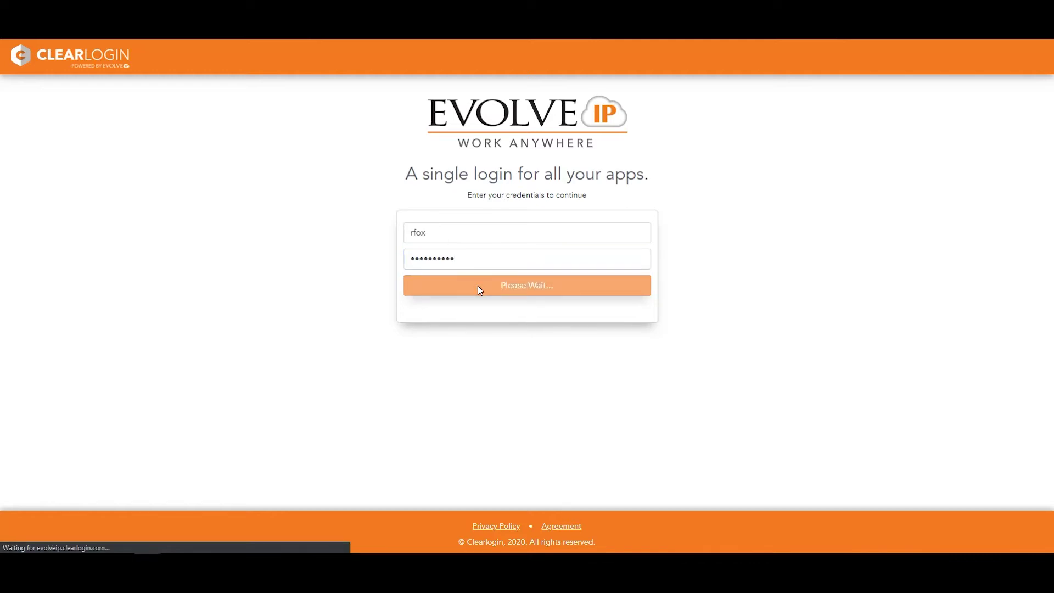
# Enter and submit the multi-factor verification code.
pyautogui.click(350, 167)
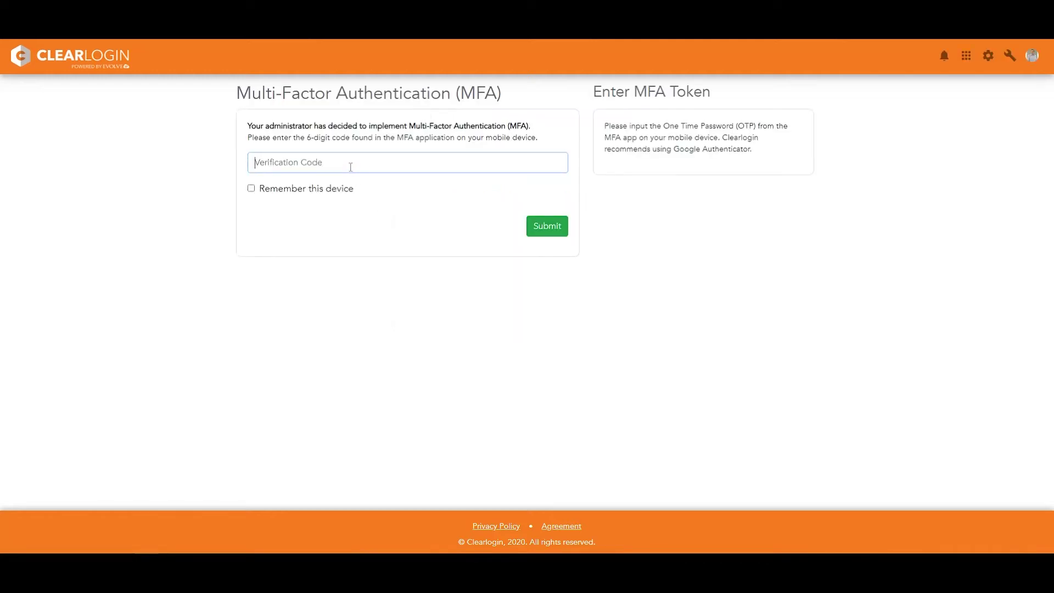
pyautogui.click(351, 167)
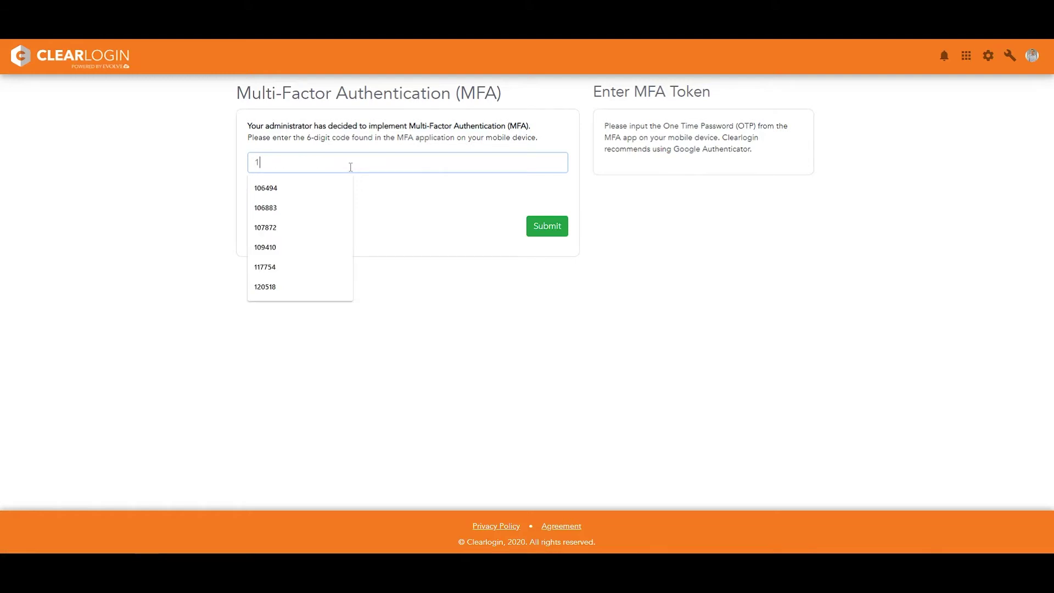
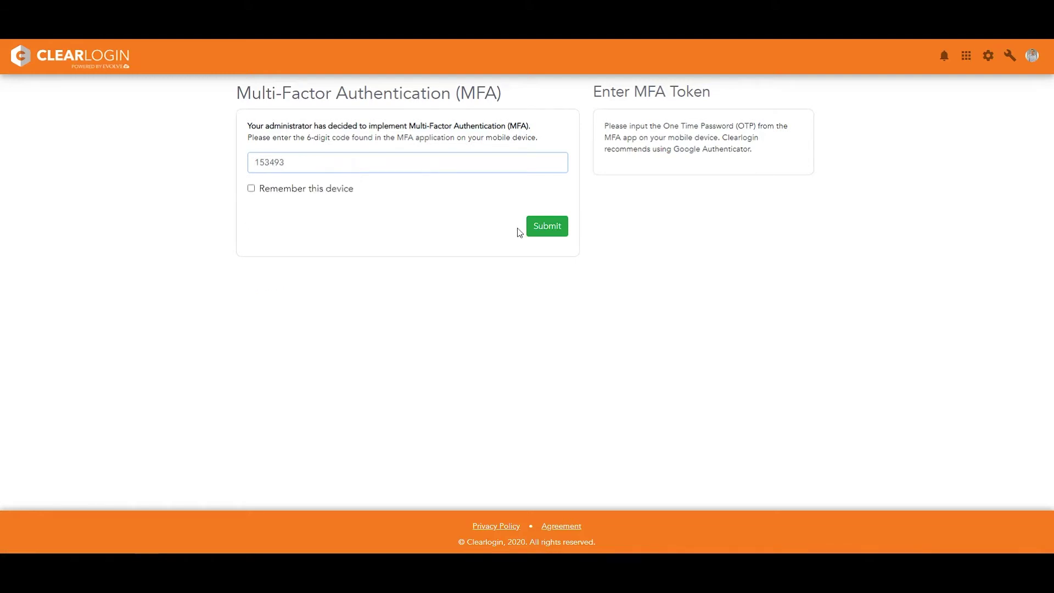
pyautogui.click(549, 230)
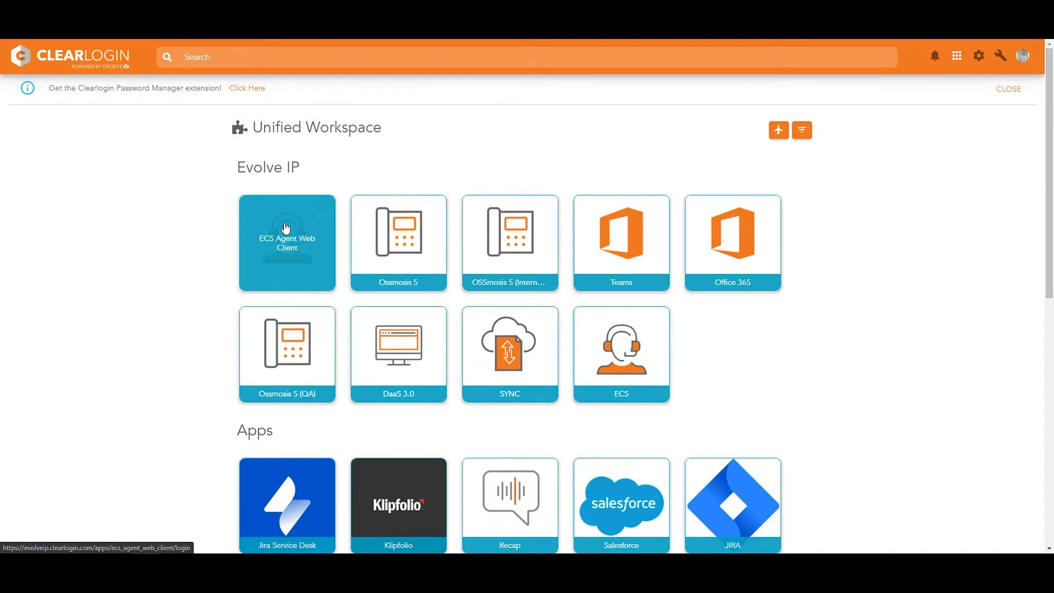
# Launch the ECS Agent Web Client from the Unified Workspace tile.
pyautogui.click(285, 228)
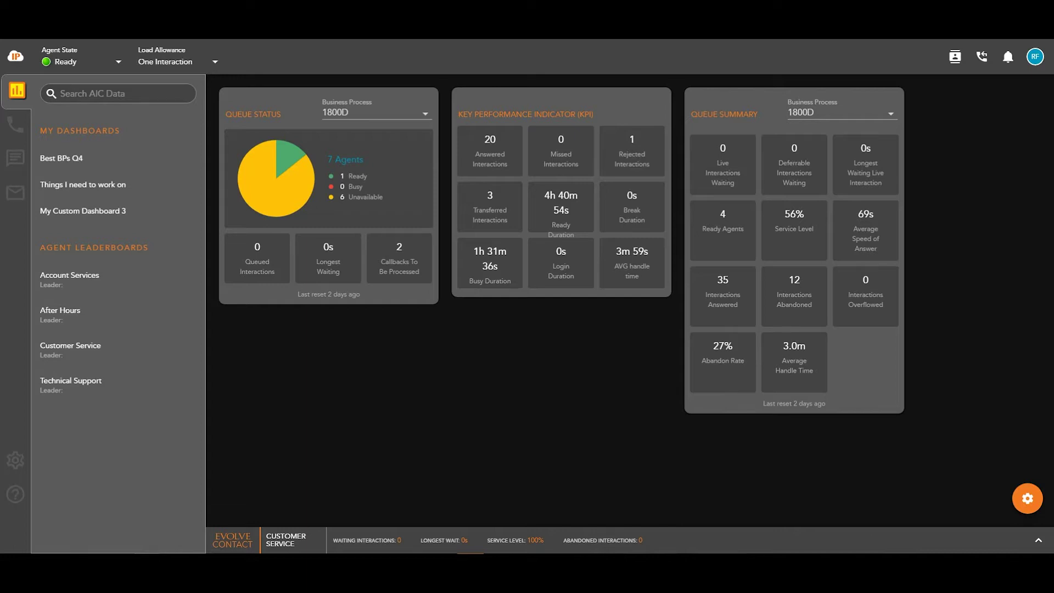
pyautogui.click(118, 63)
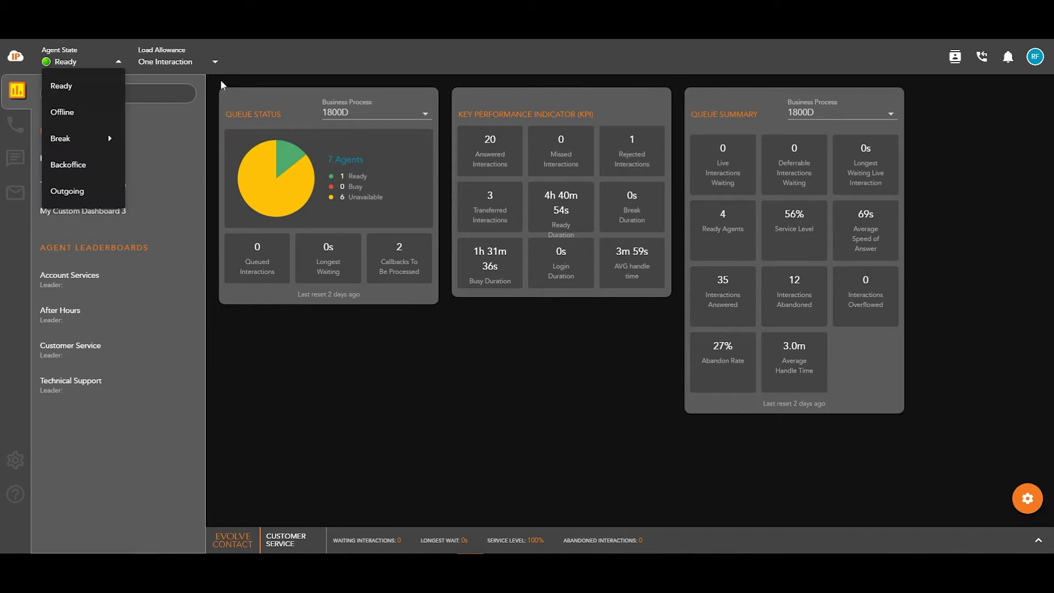
pyautogui.click(980, 57)
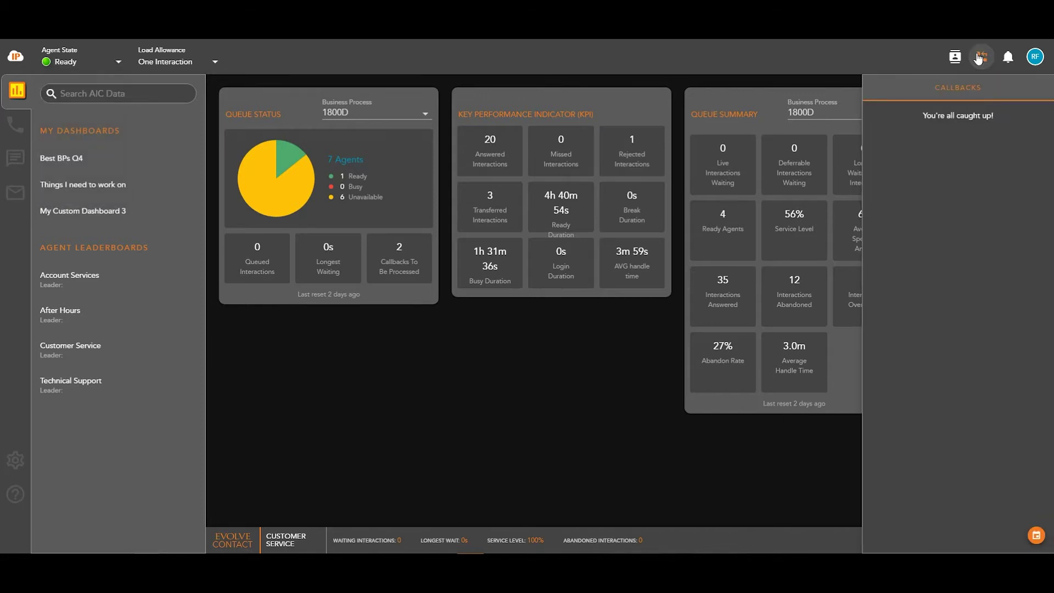
pyautogui.click(980, 57)
pyautogui.click(1007, 57)
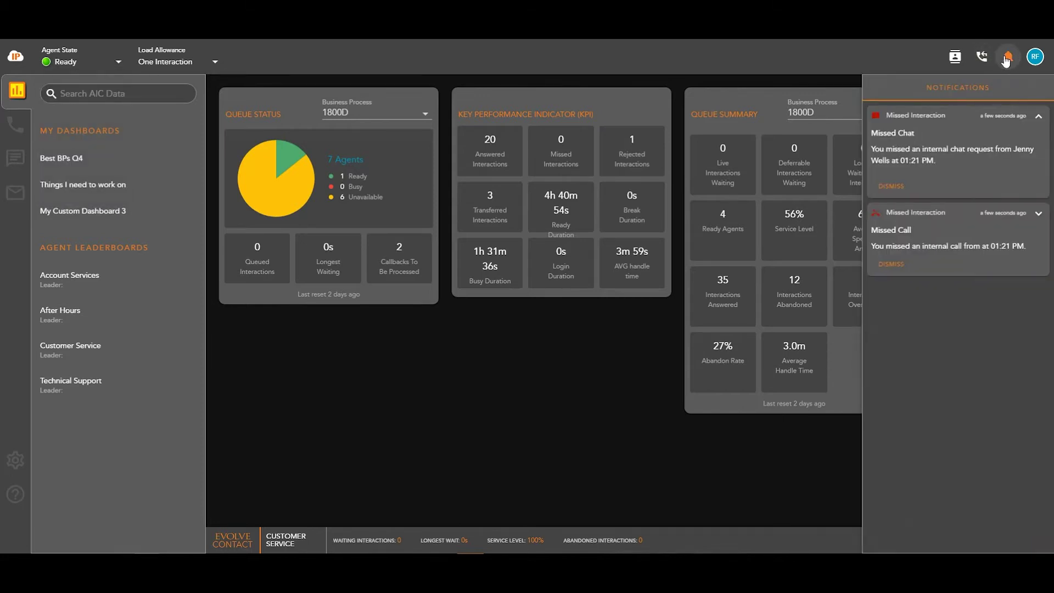
pyautogui.click(1006, 60)
pyautogui.click(955, 57)
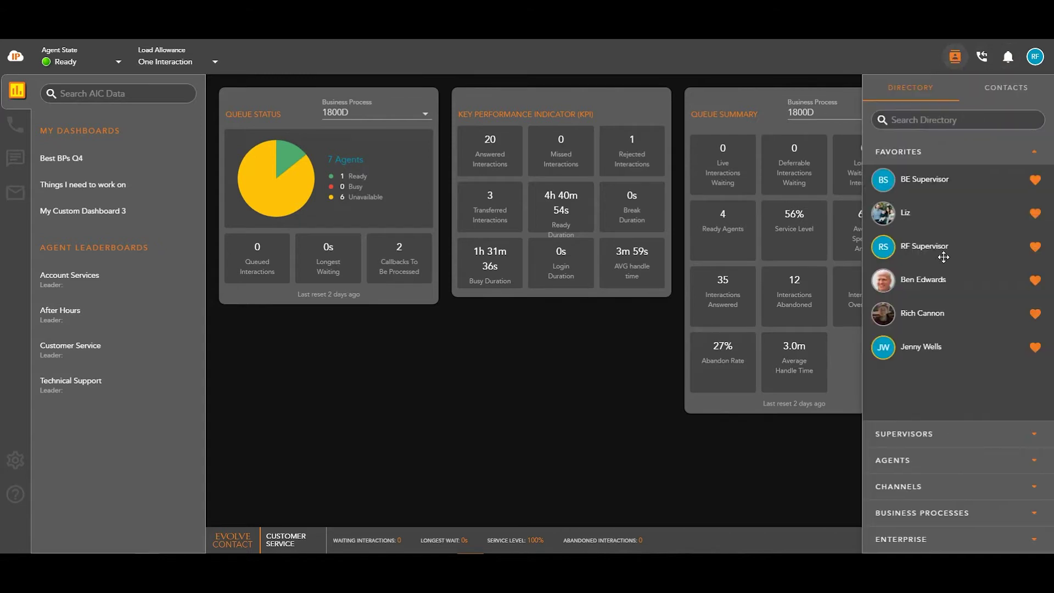
pyautogui.click(922, 531)
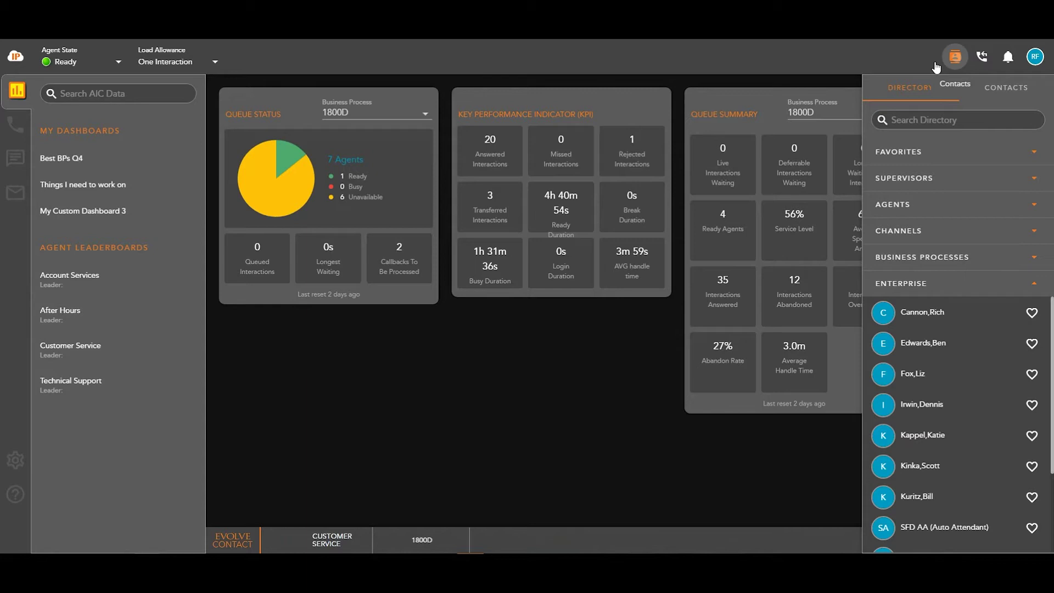
pyautogui.click(956, 57)
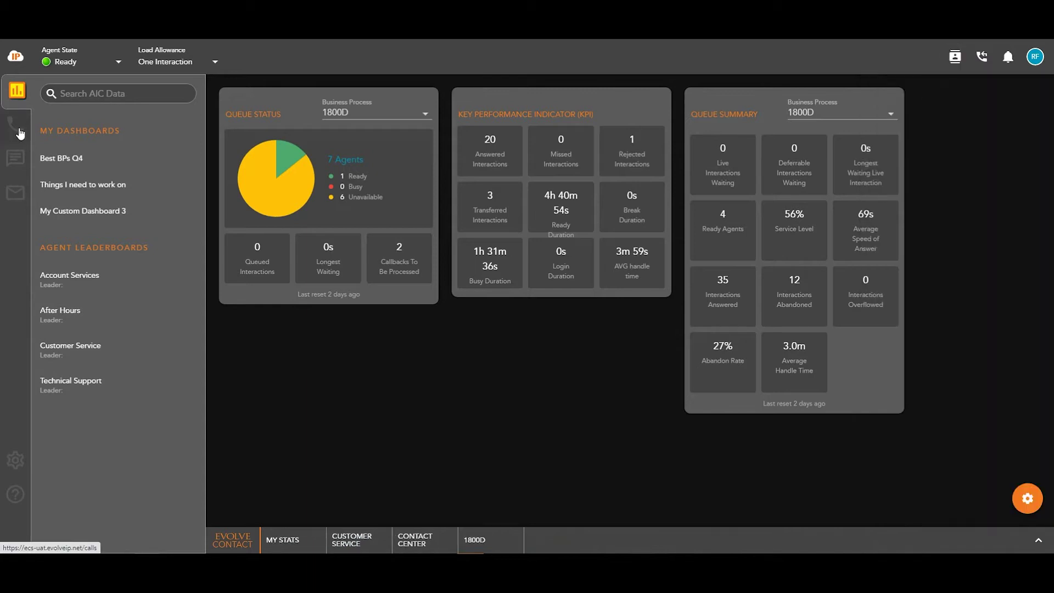
# Browse the Calls, Chat and Email history lists from the sidebar.
pyautogui.click(18, 130)
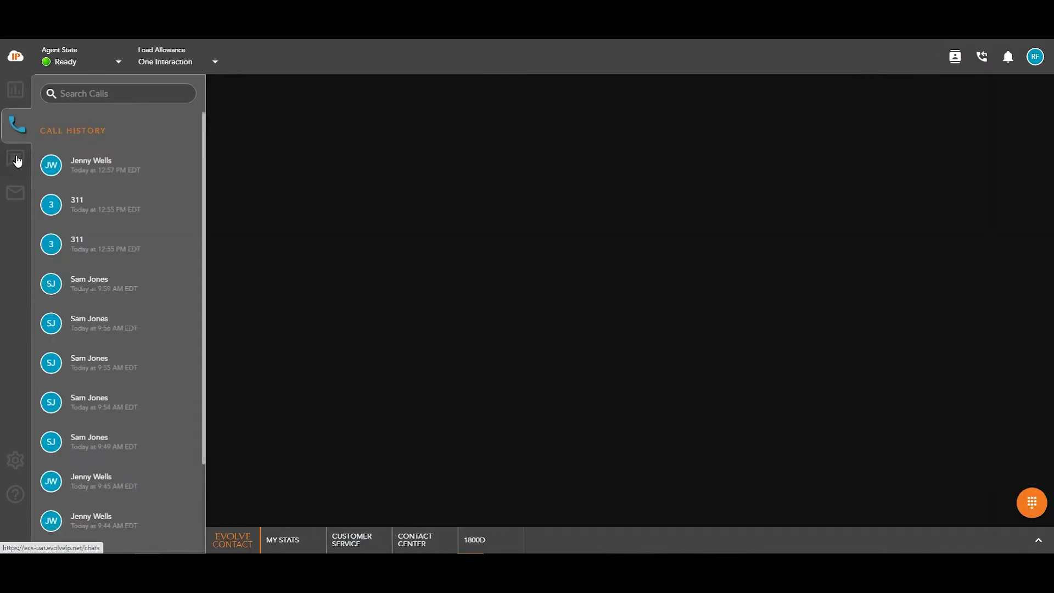
pyautogui.click(18, 160)
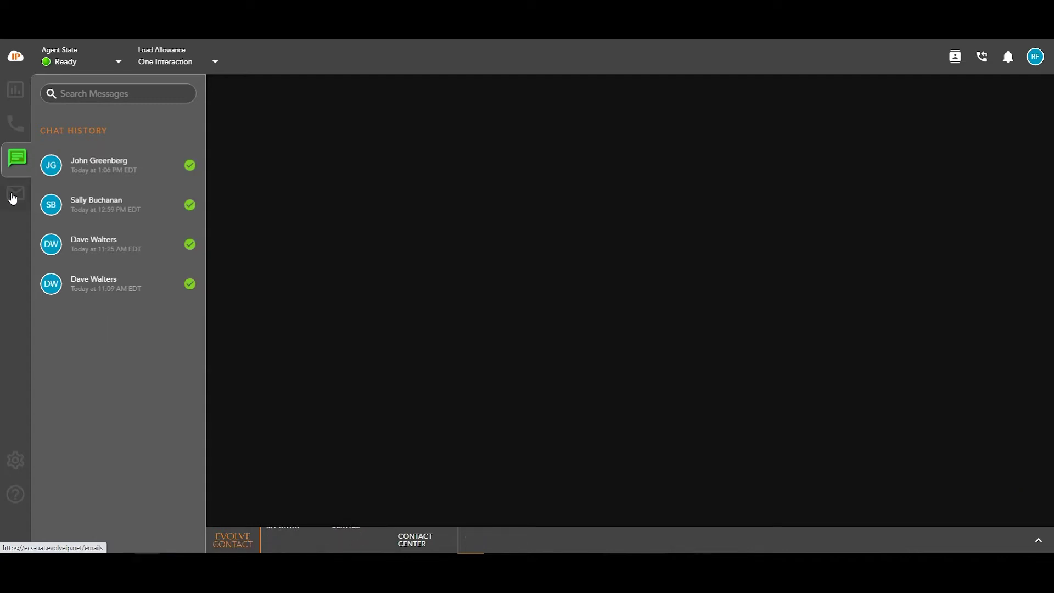
pyautogui.click(13, 197)
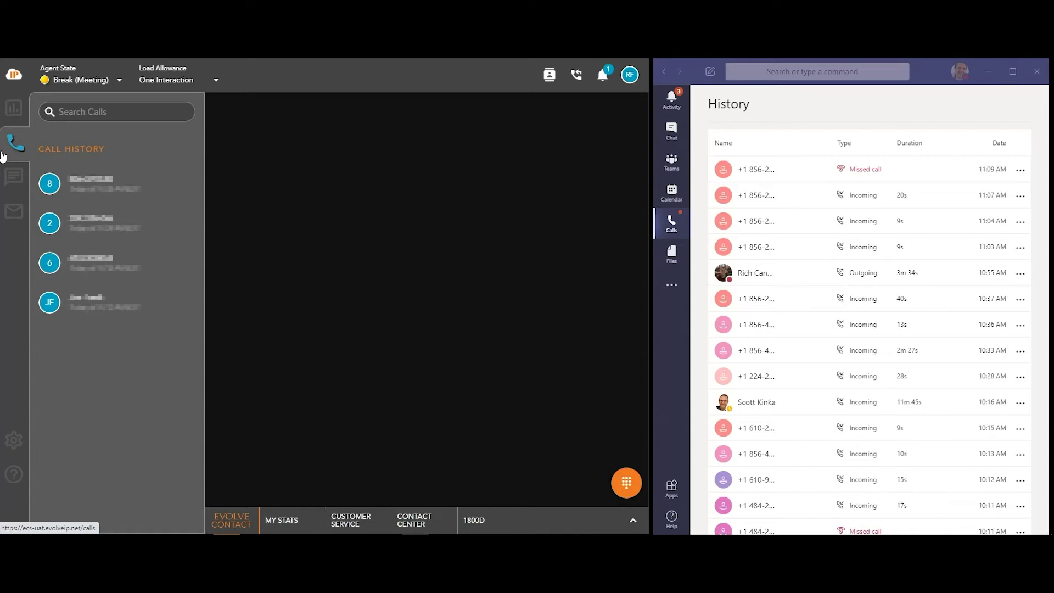
# Change the agent state from Break (Meeting) back to Ready.
pyautogui.click(119, 80)
pyautogui.click(87, 104)
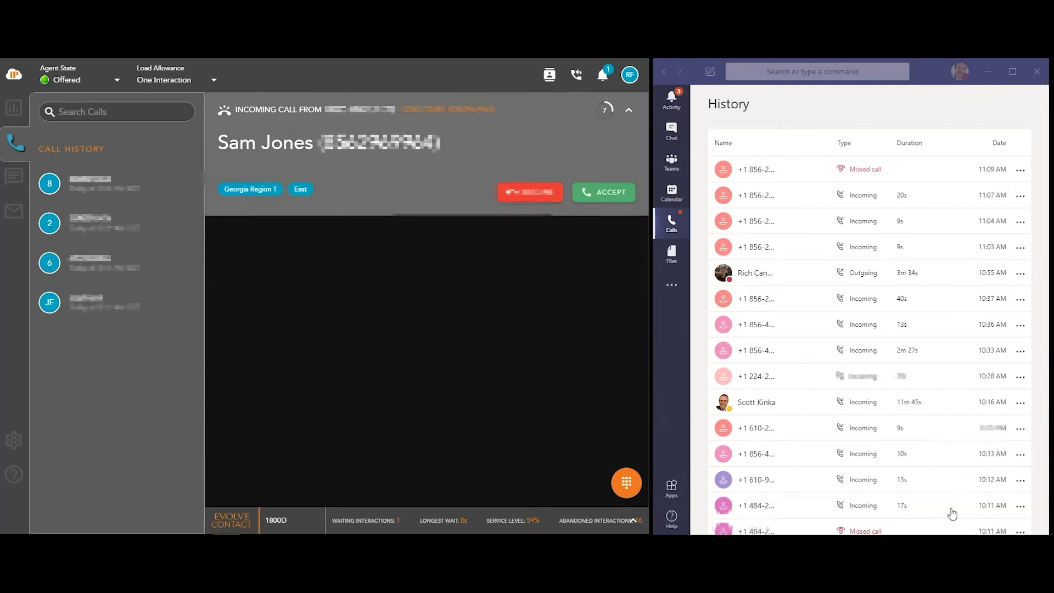
# Answer the incoming customer call from the Teams popup.
pyautogui.click(949, 506)
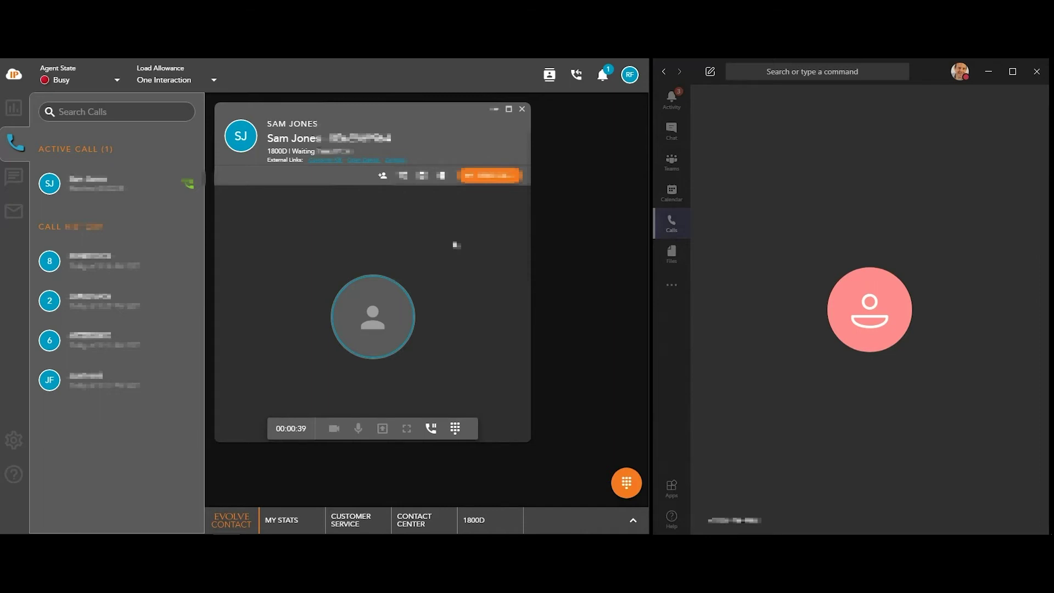
# Maximize the call window, scroll the contact fields, and show the HISTORY tab.
pyautogui.click(508, 109)
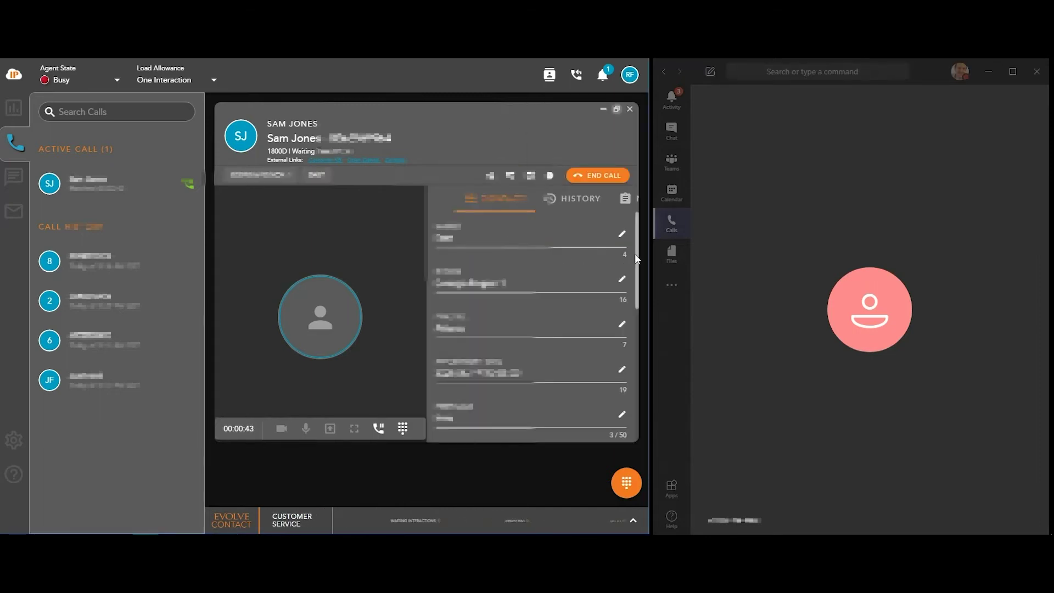
pyautogui.moveTo(638, 260); pyautogui.dragTo(633, 376)
pyautogui.scroll(1, 639, 268)
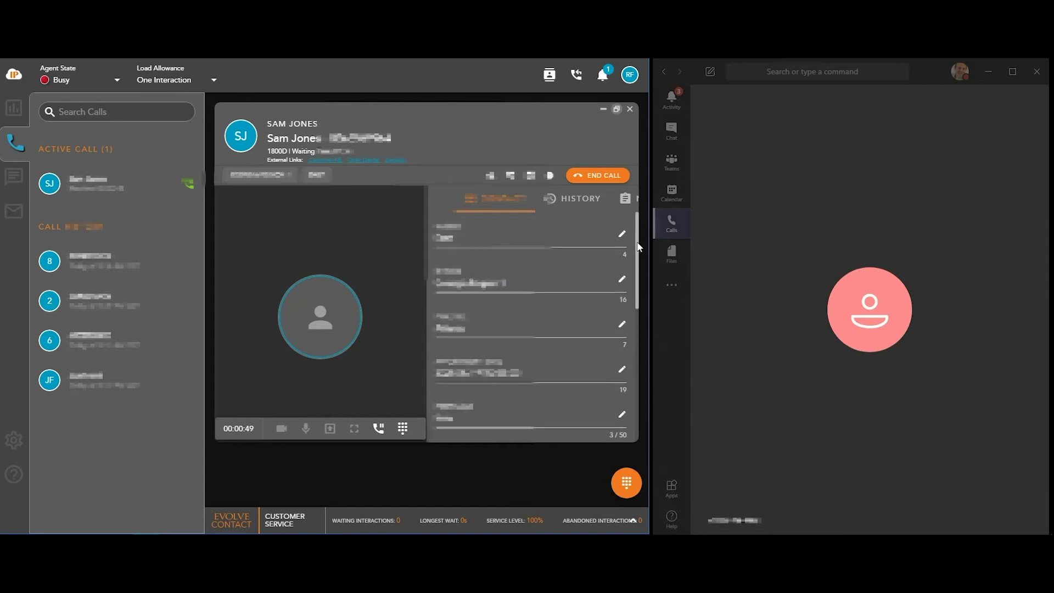
pyautogui.click(583, 204)
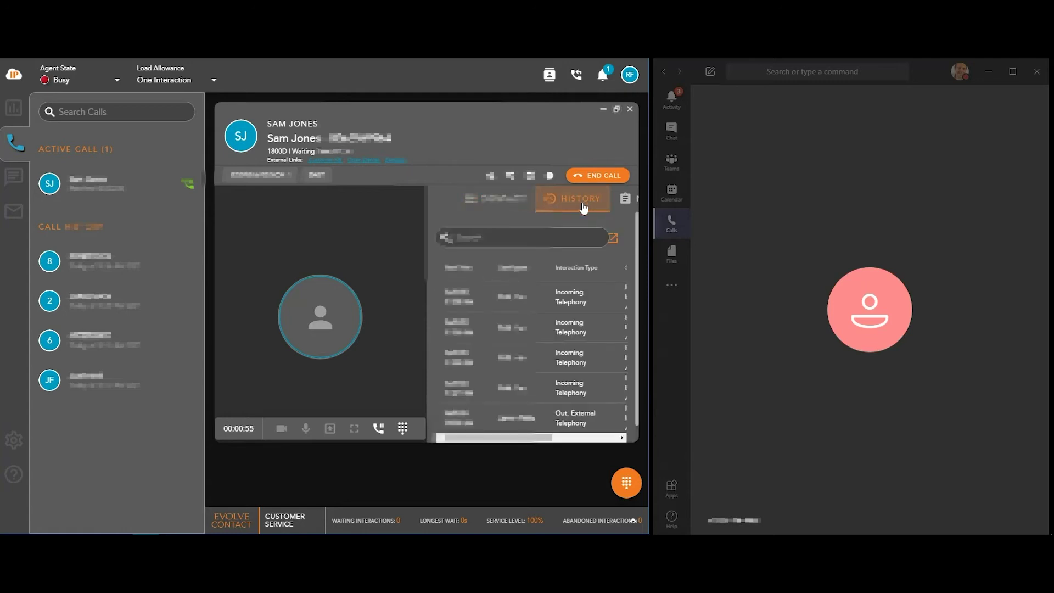
# View the caller's full interaction history with more rows per page, then close it.
pyautogui.click(614, 241)
pyautogui.click(515, 289)
pyautogui.click(508, 367)
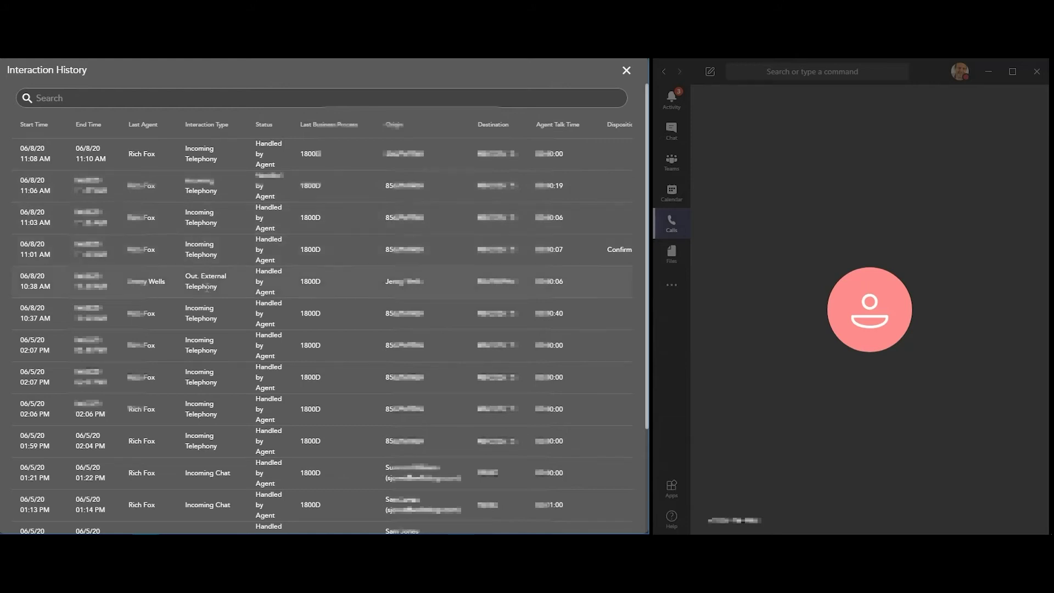
pyautogui.scroll(-3, 207, 287)
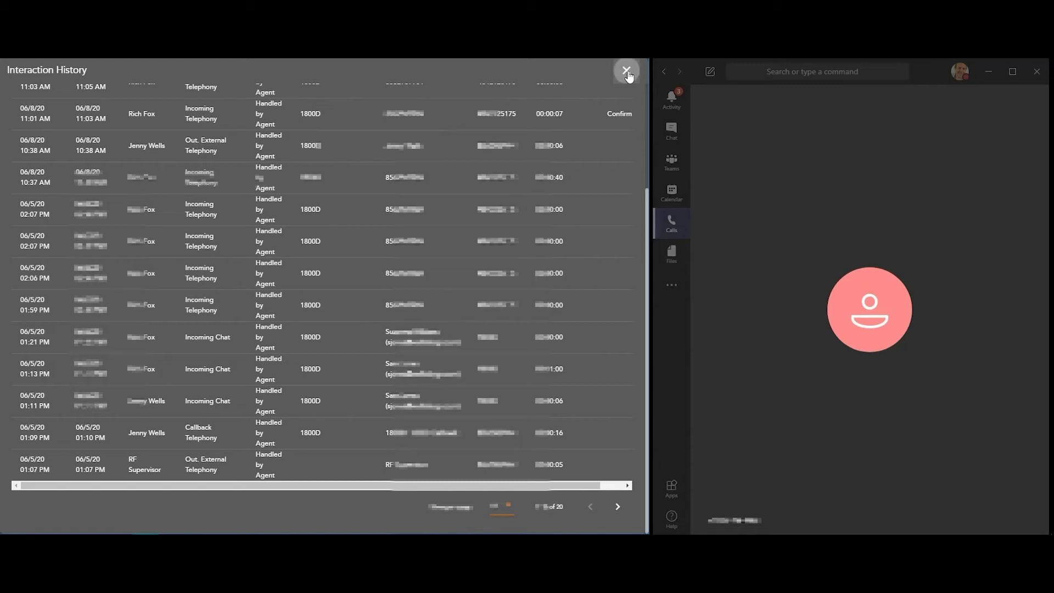
pyautogui.click(628, 74)
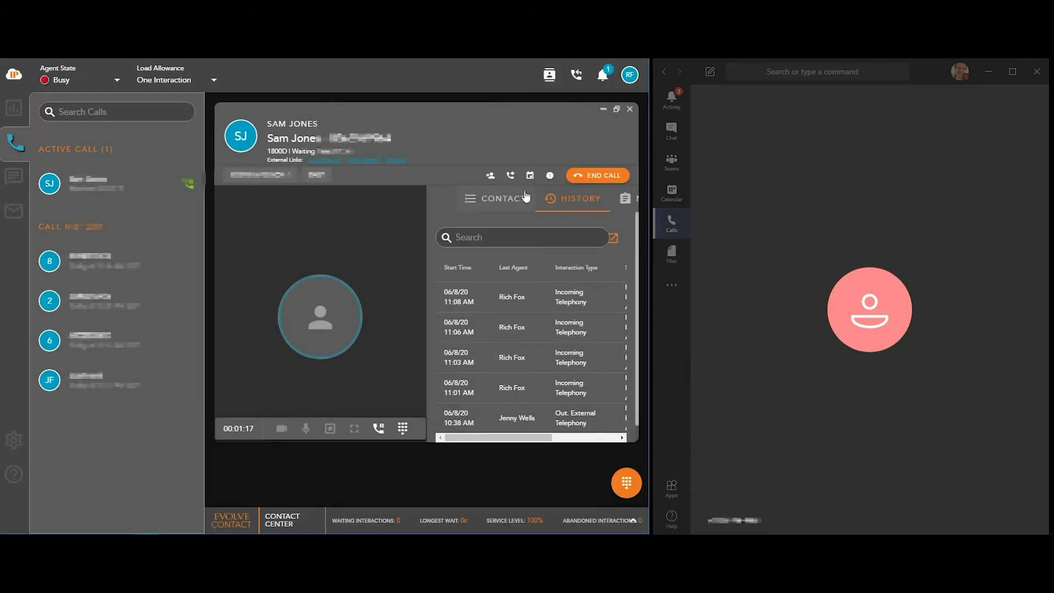
# Restore the call panel, open the Consult directory and browse the agents list.
pyautogui.click(616, 111)
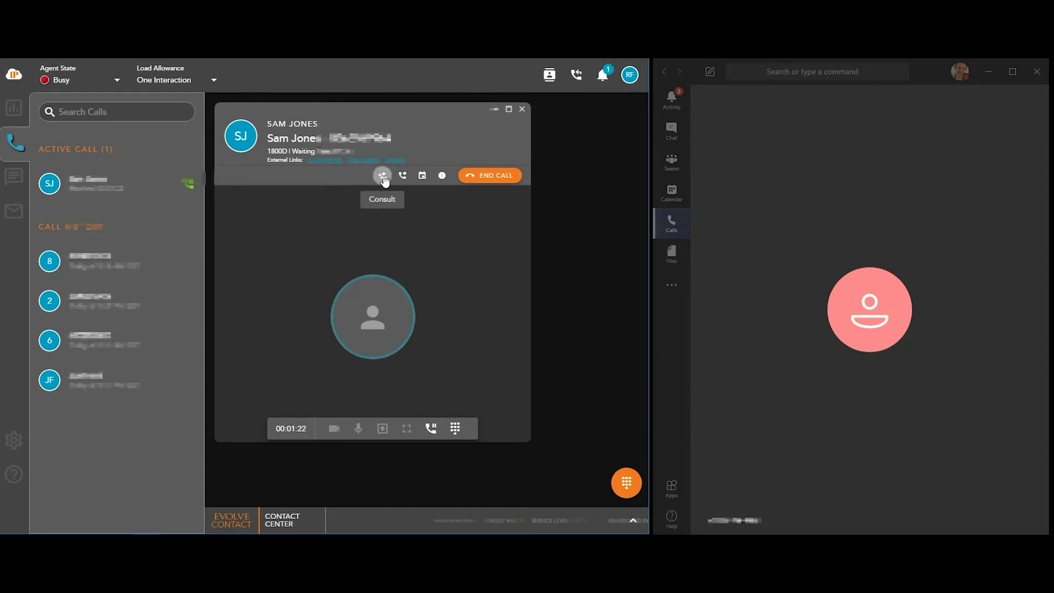
pyautogui.click(382, 177)
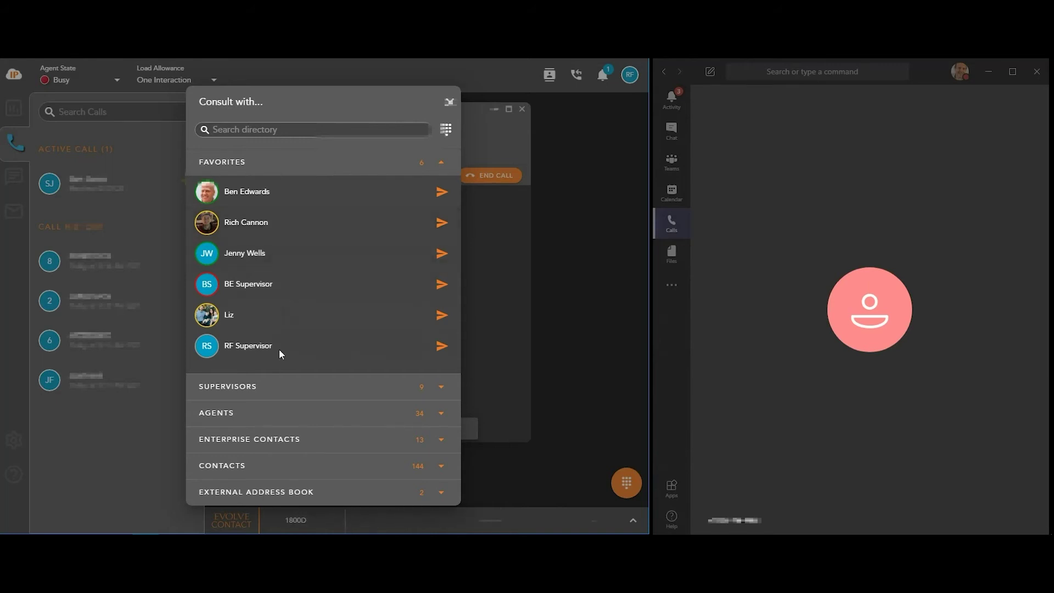
pyautogui.click(240, 413)
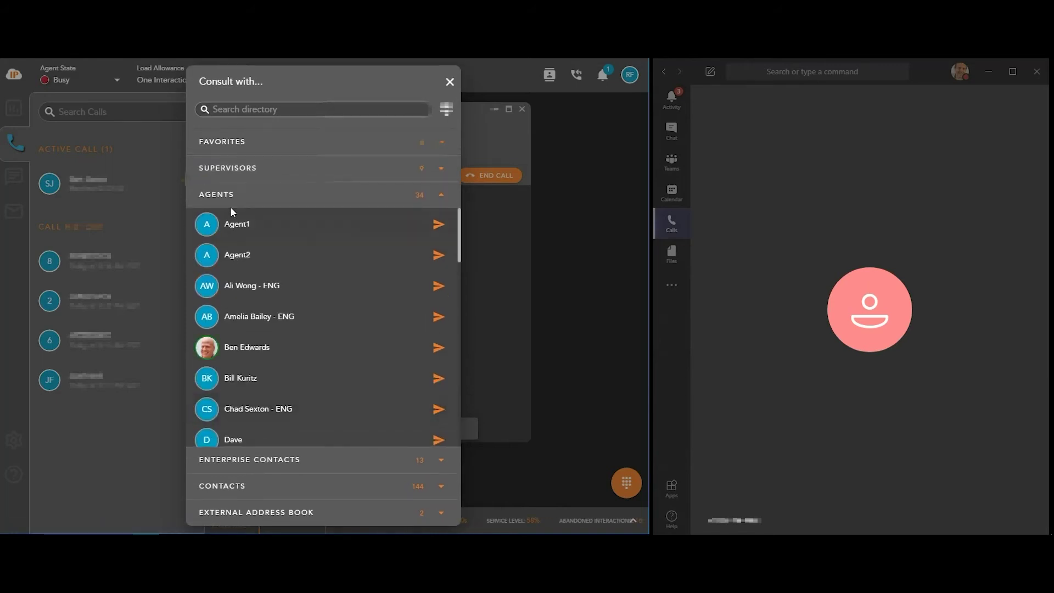
pyautogui.click(440, 196)
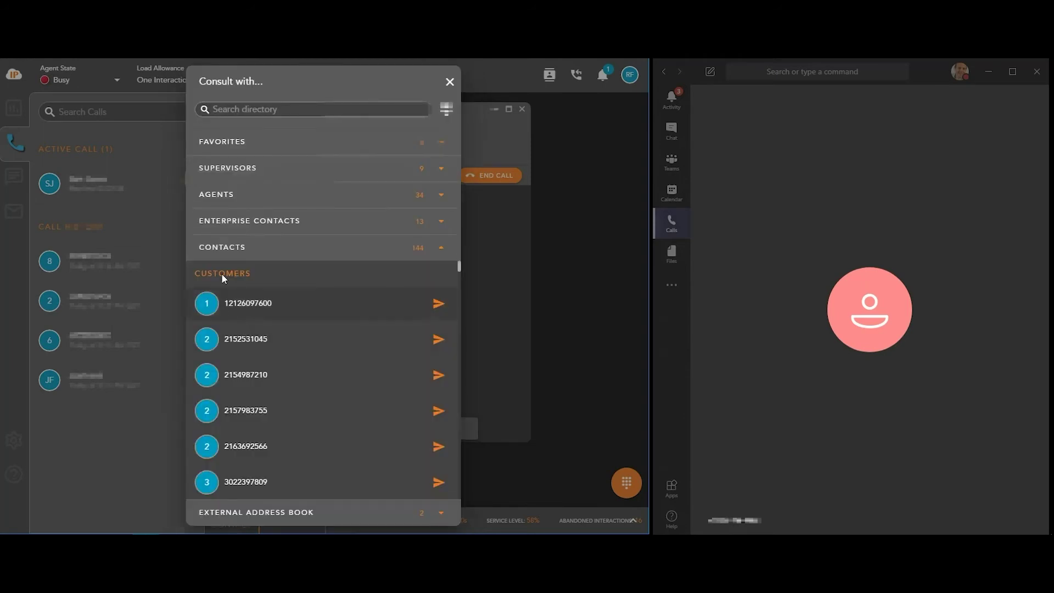
pyautogui.click(226, 203)
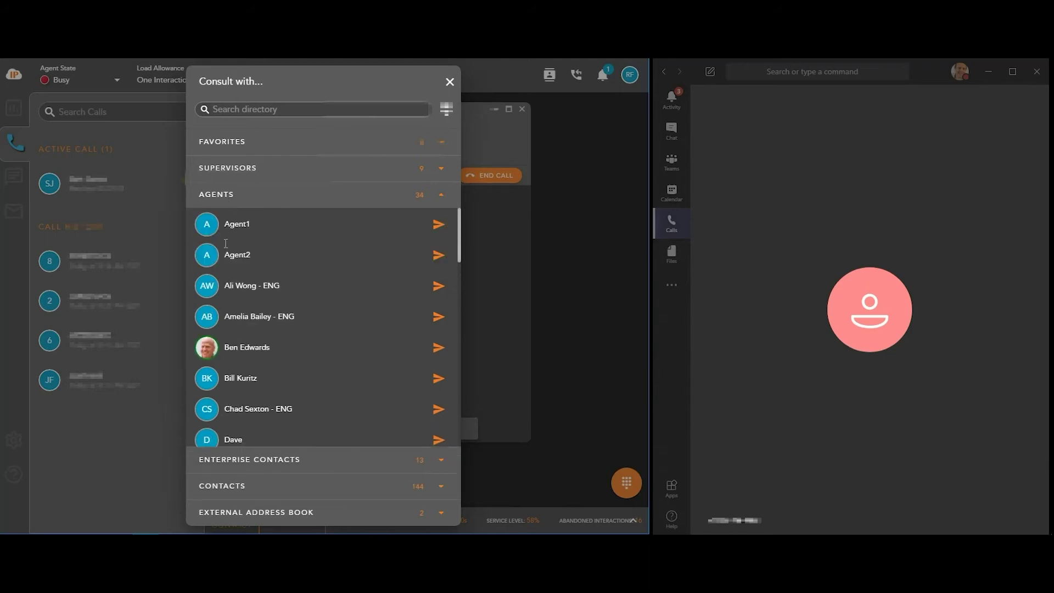
pyautogui.moveTo(201, 341)
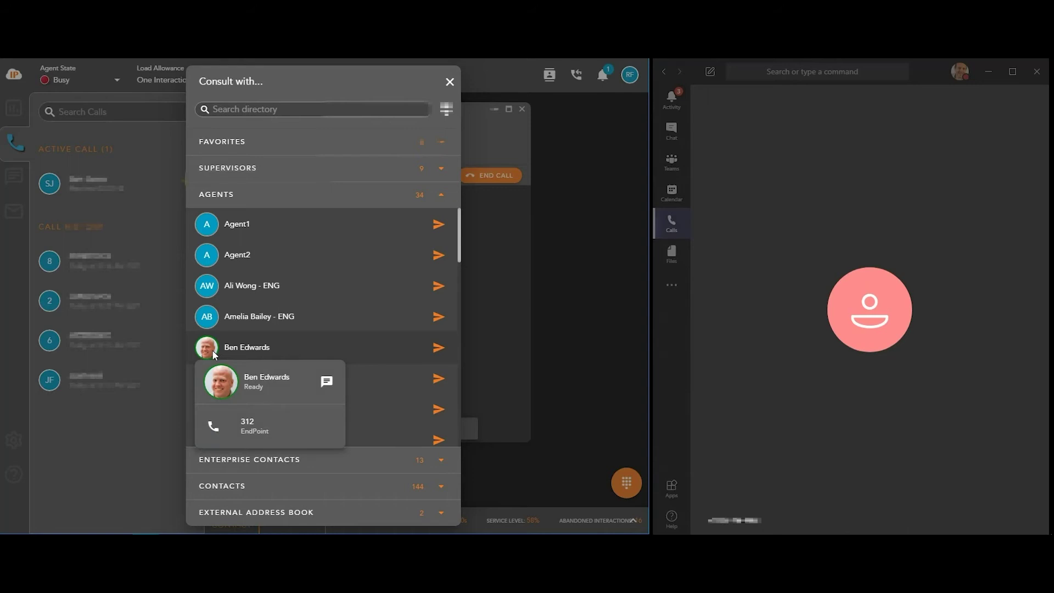
pyautogui.click(223, 193)
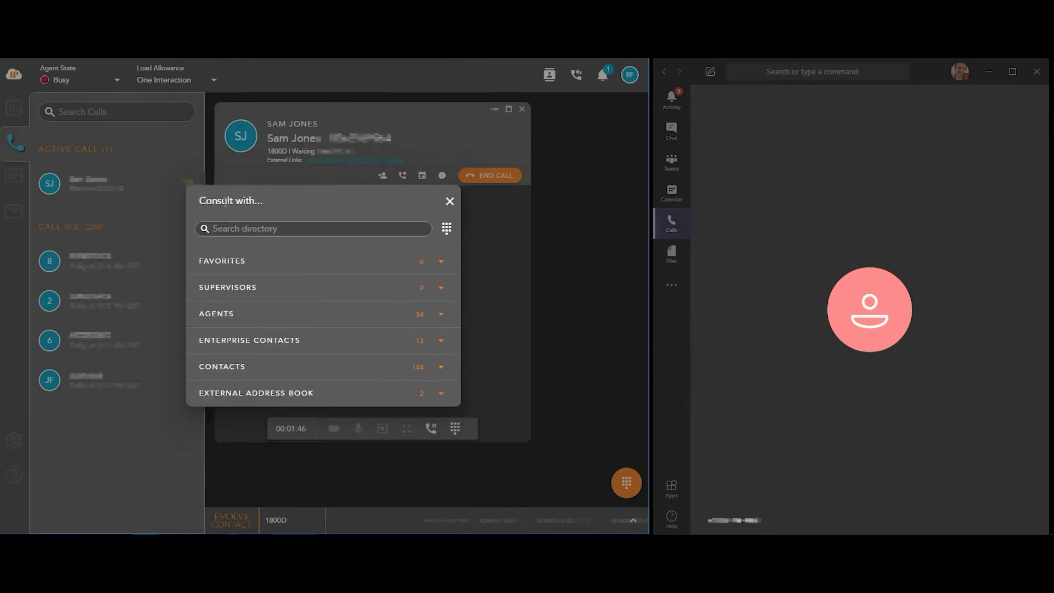
# Browse the contact sections and consult a colleague from the favourites list.
pyautogui.click(226, 367)
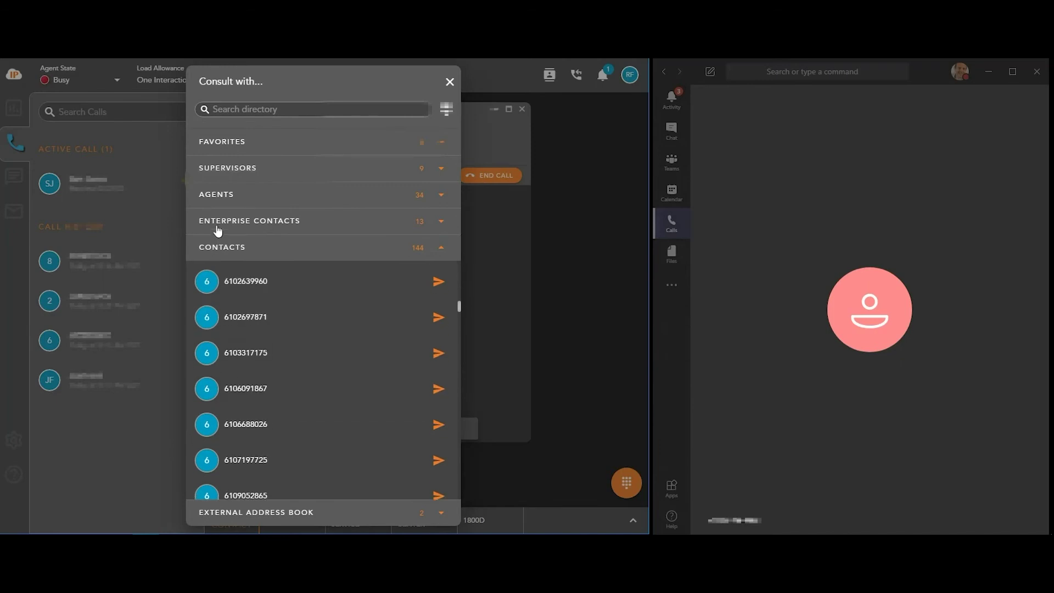
pyautogui.click(218, 222)
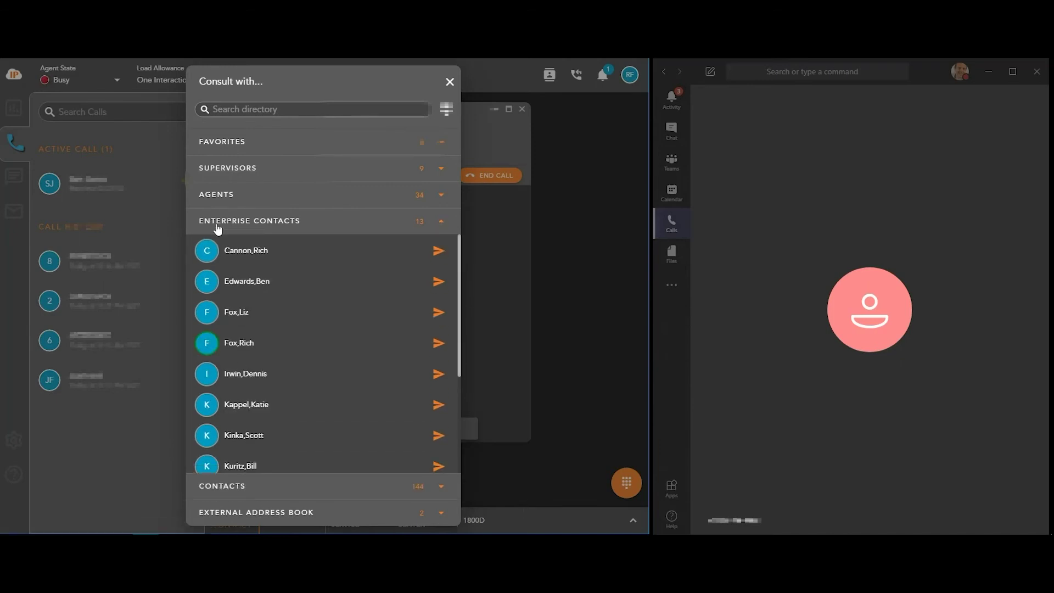
pyautogui.click(218, 148)
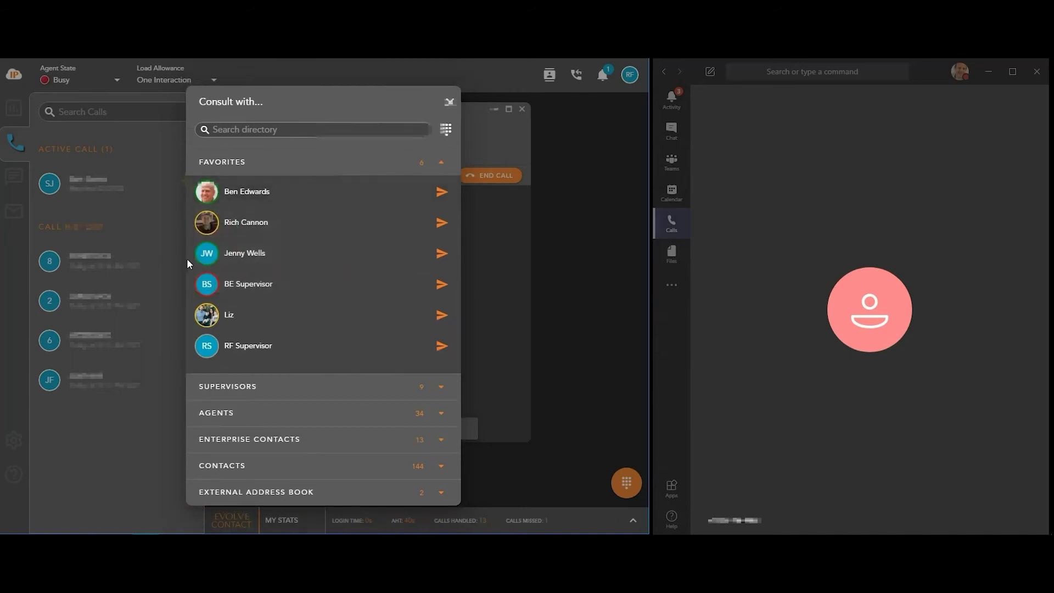
pyautogui.moveTo(202, 254)
pyautogui.click(440, 256)
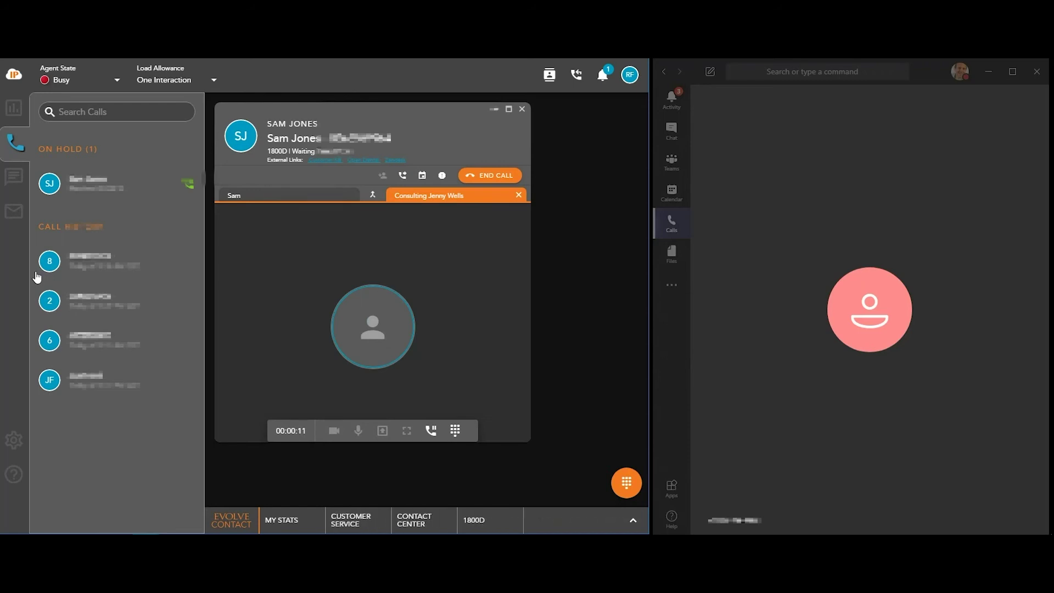
# Conference the held customer with the consulted colleague.
pyautogui.click(374, 196)
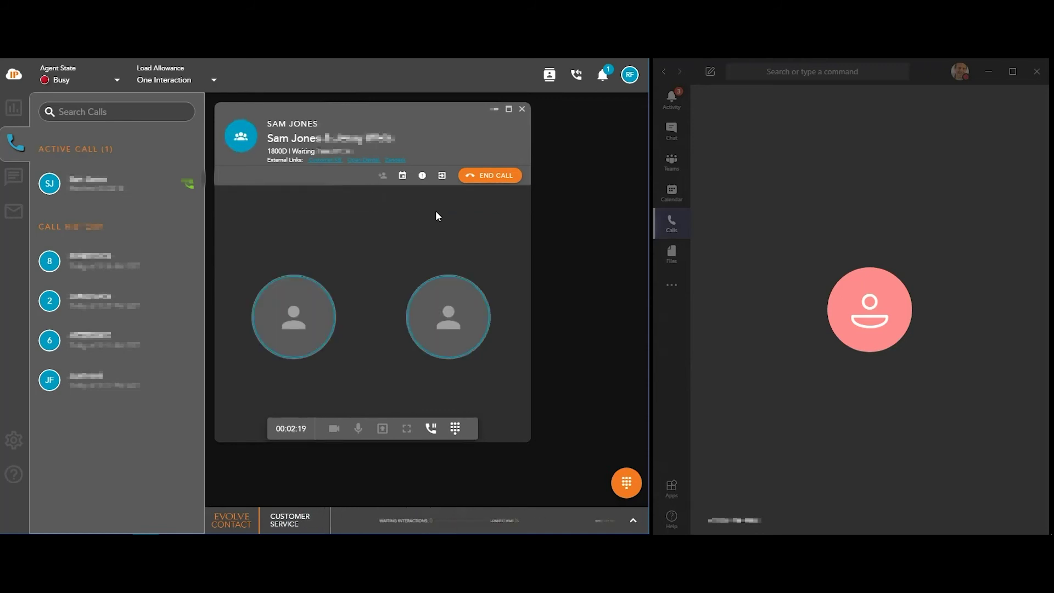
# End the call and complete it as Patient > New Patient > New Patient Registration, Handled.
pyautogui.click(487, 177)
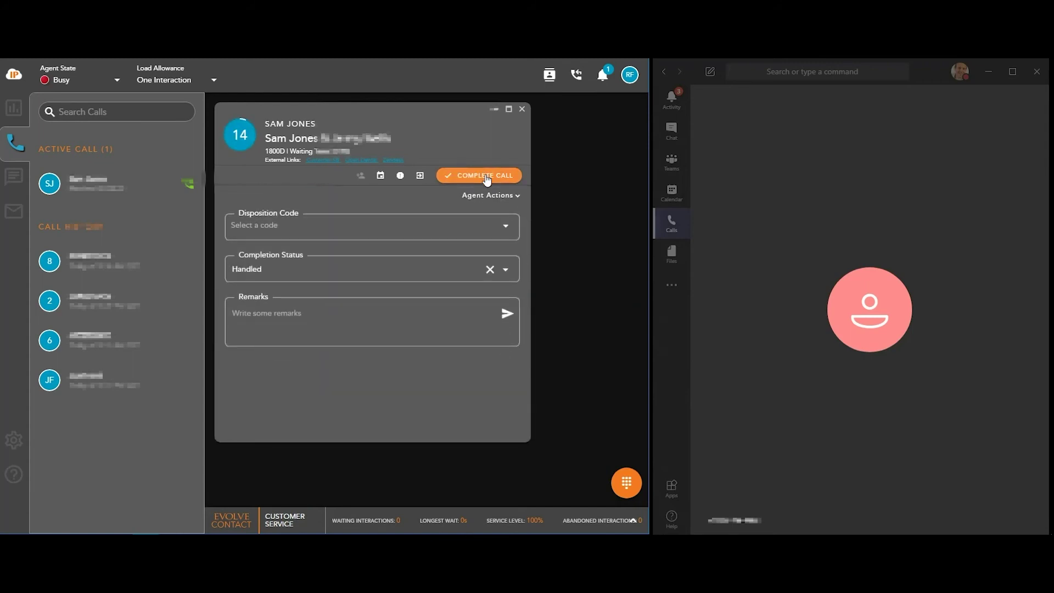
pyautogui.click(506, 231)
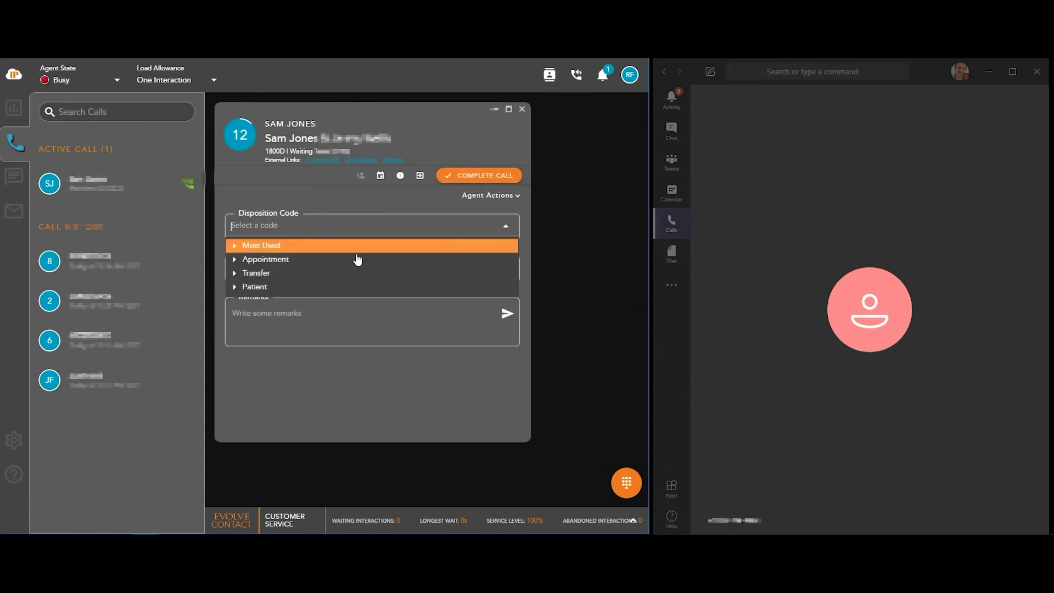
pyautogui.click(234, 260)
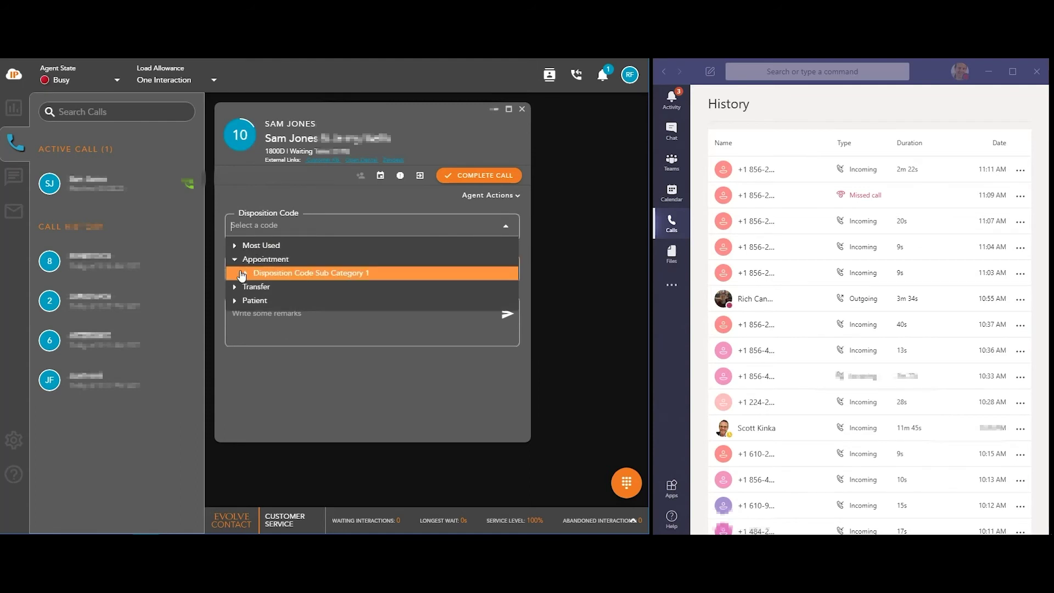
pyautogui.click(235, 301)
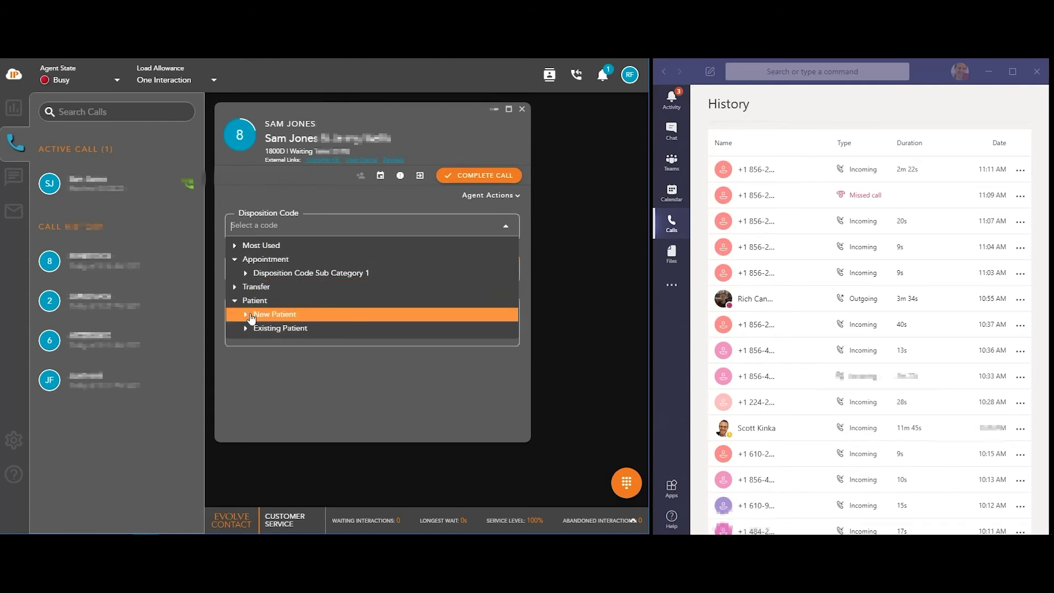
pyautogui.click(242, 314)
pyautogui.click(272, 329)
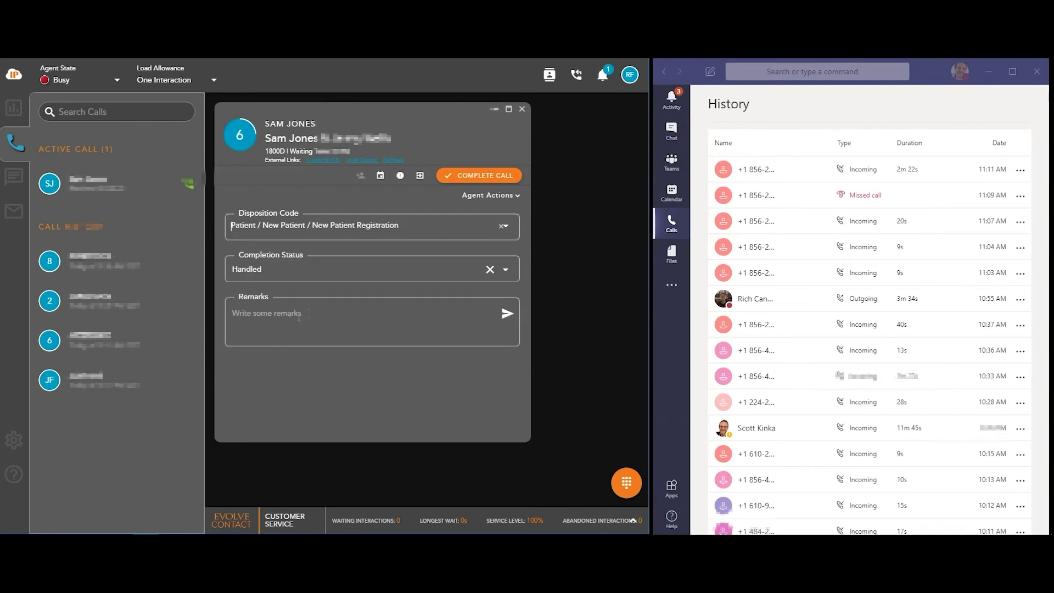
pyautogui.click(506, 270)
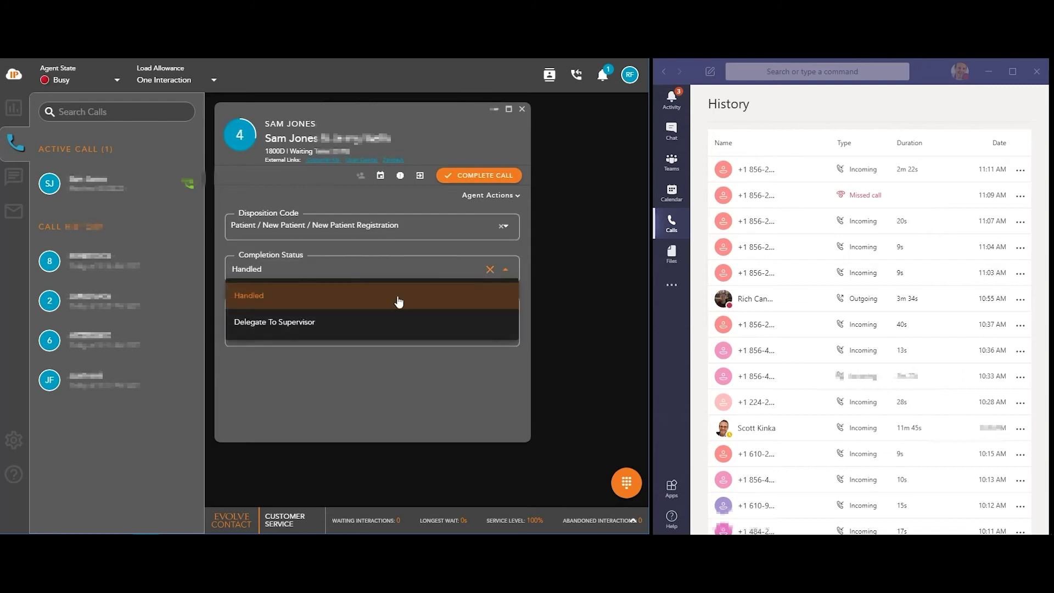
pyautogui.click(337, 300)
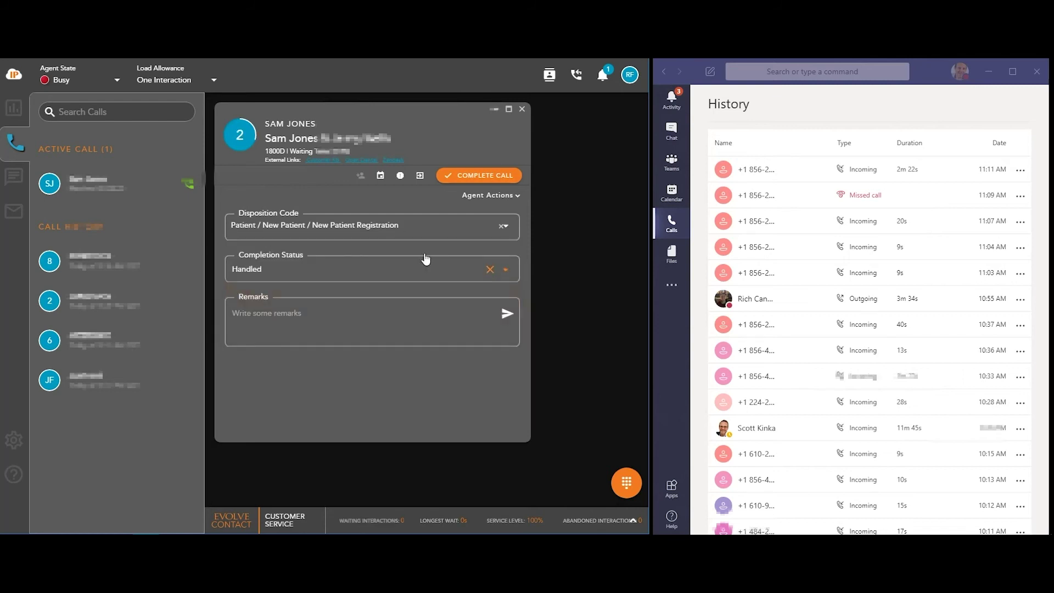
pyautogui.click(500, 176)
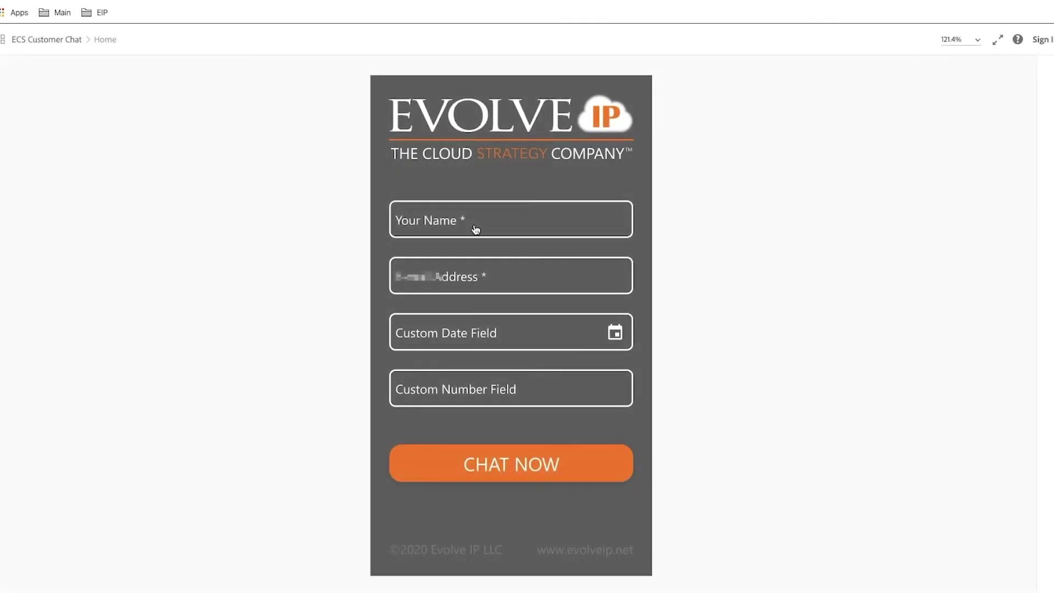
# Fill in the visitor's name from a saved suggestion and submit the chat form.
pyautogui.click(473, 223)
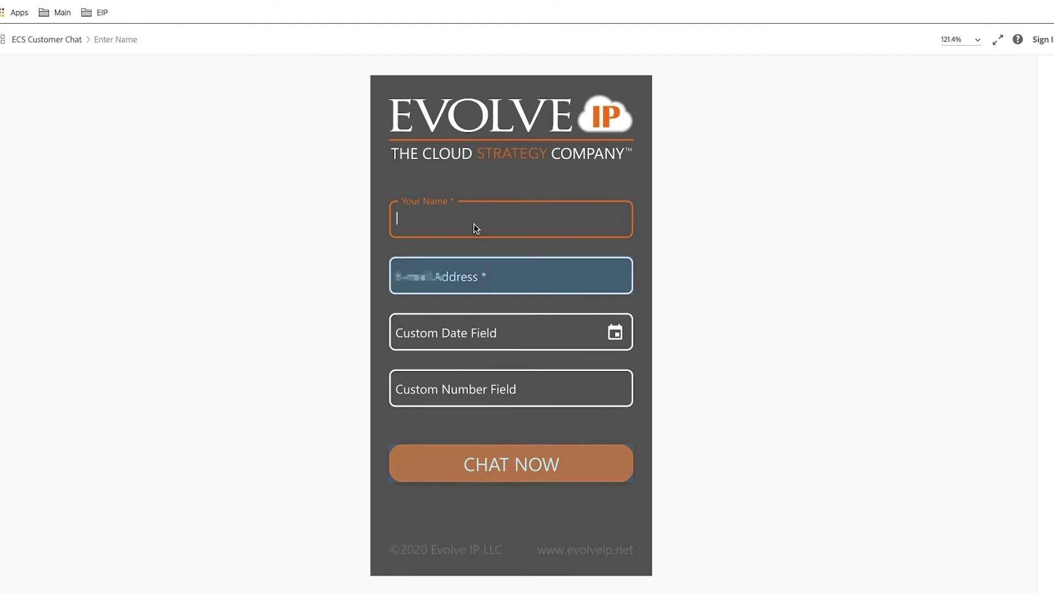
pyautogui.click(466, 281)
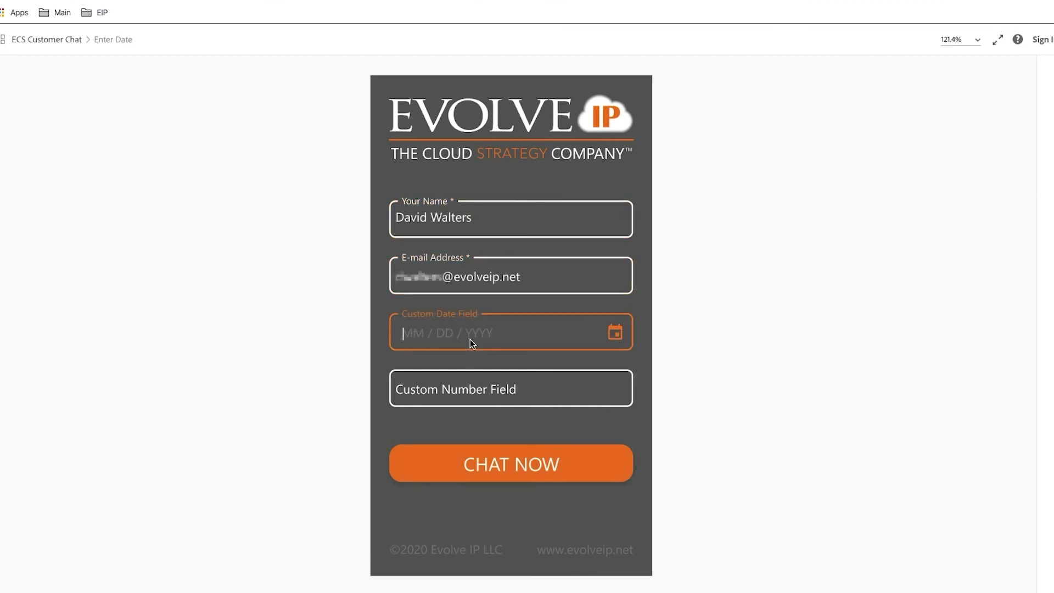
pyautogui.click(473, 390)
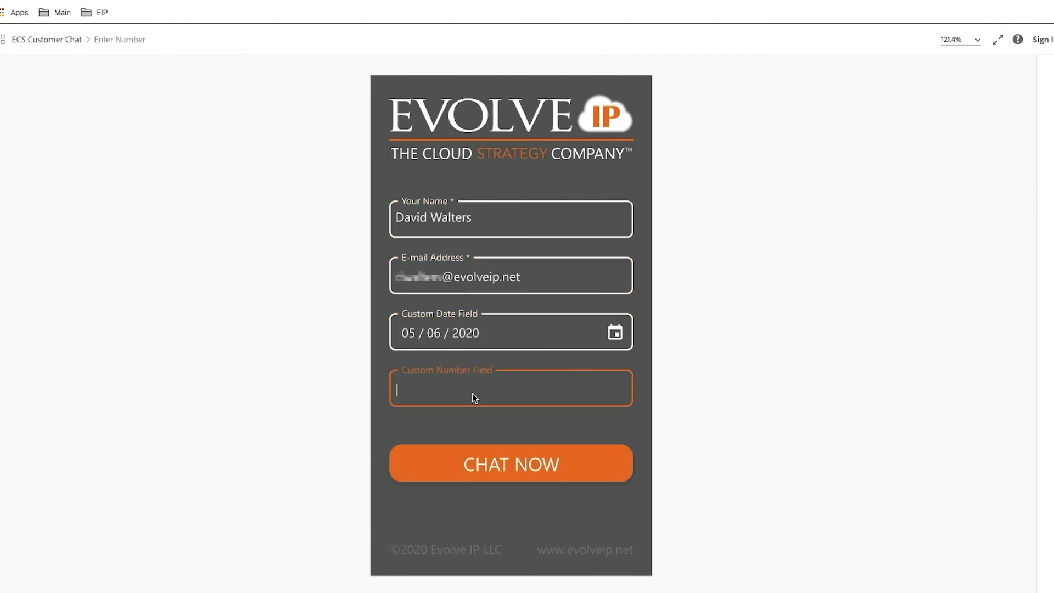
pyautogui.click(478, 463)
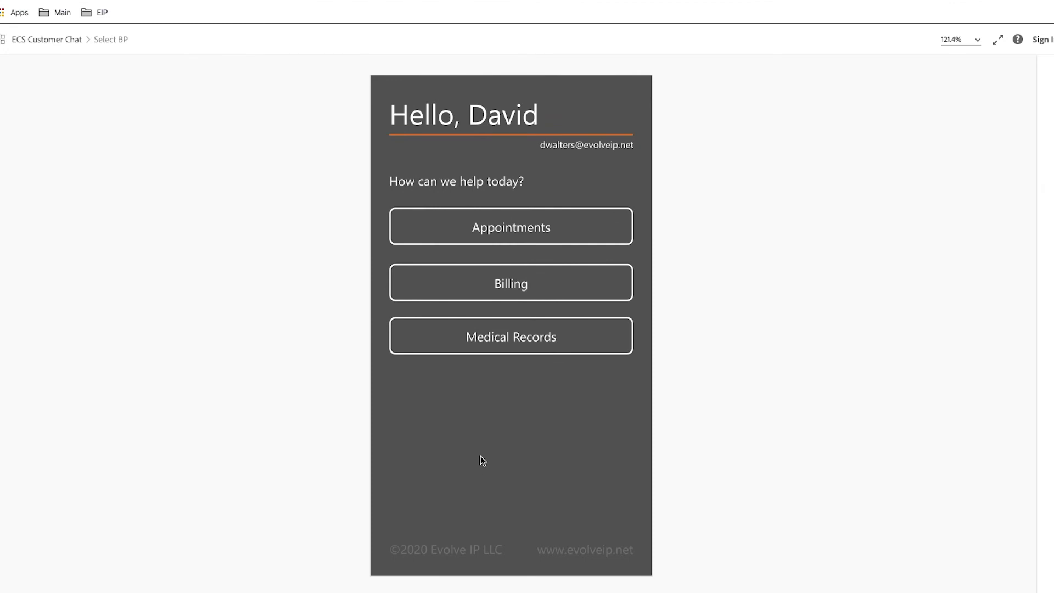
# Choose Appointments, 'No, I am a new patient', 'New Appointment', and start typing 'Good morn'.
pyautogui.click(502, 237)
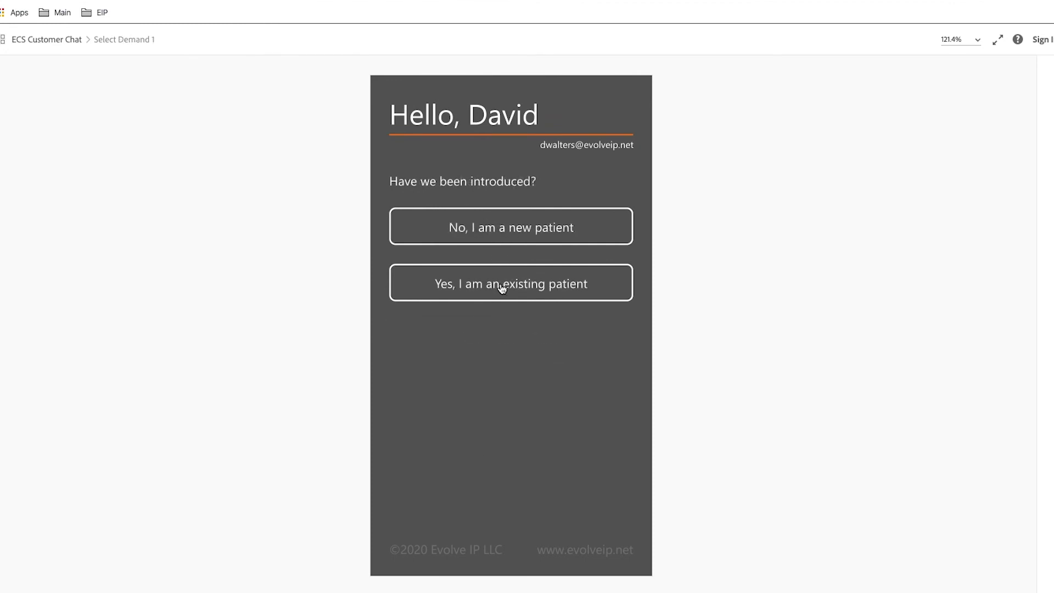
pyautogui.click(501, 231)
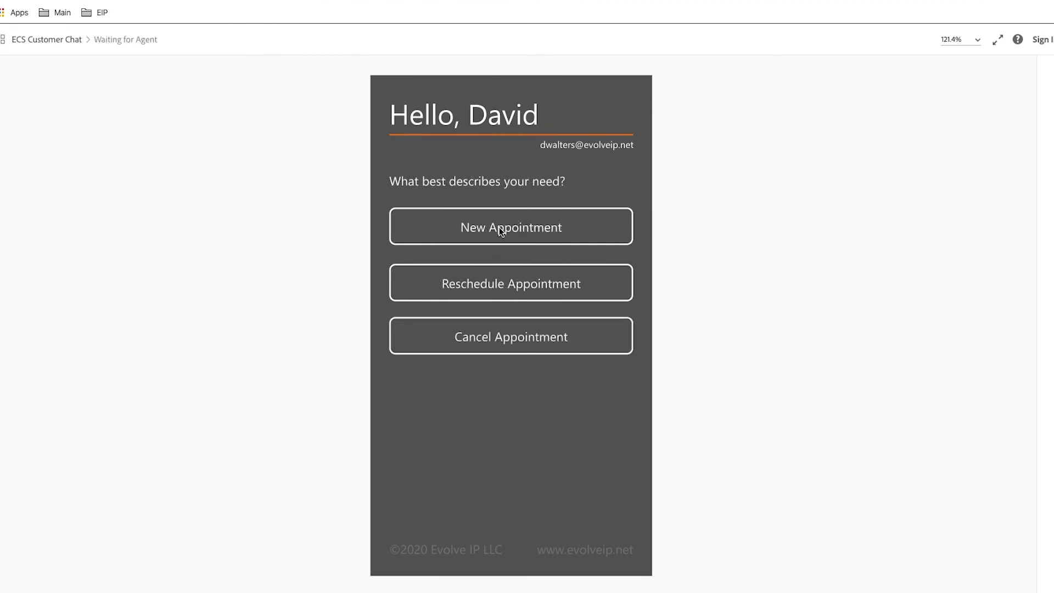
pyautogui.click(502, 231)
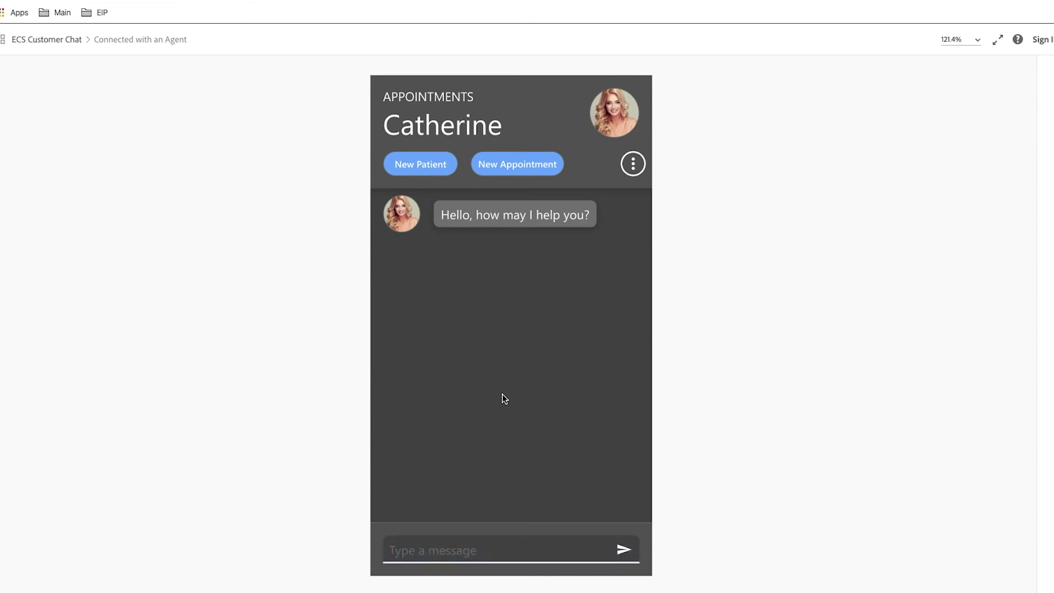
pyautogui.click(485, 543)
pyautogui.write('Good morn')
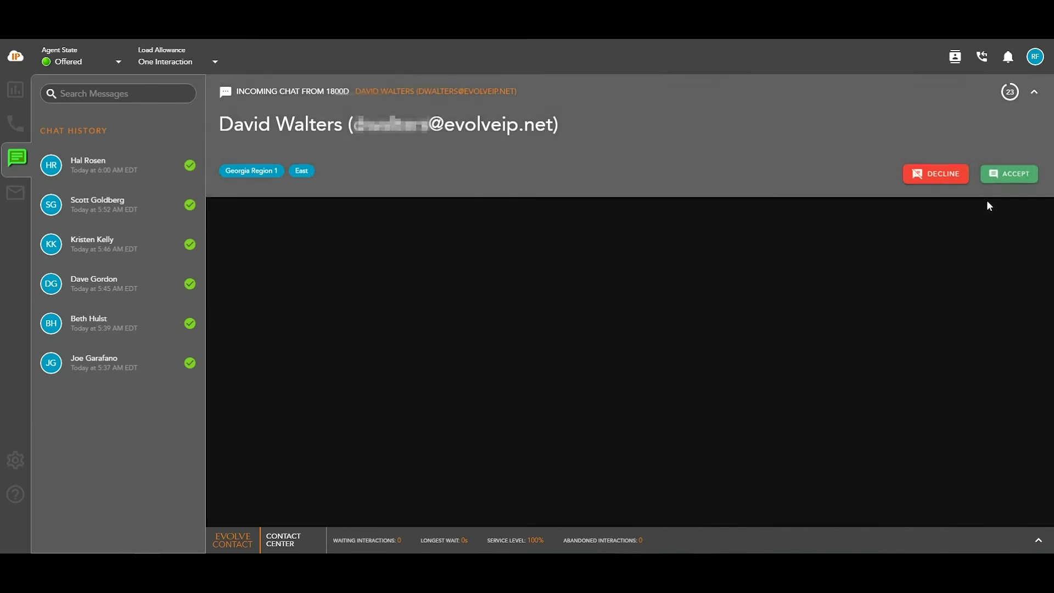
# Accept the chat and send the 1.1 New Patient Chat Greeting canned response.
pyautogui.click(996, 177)
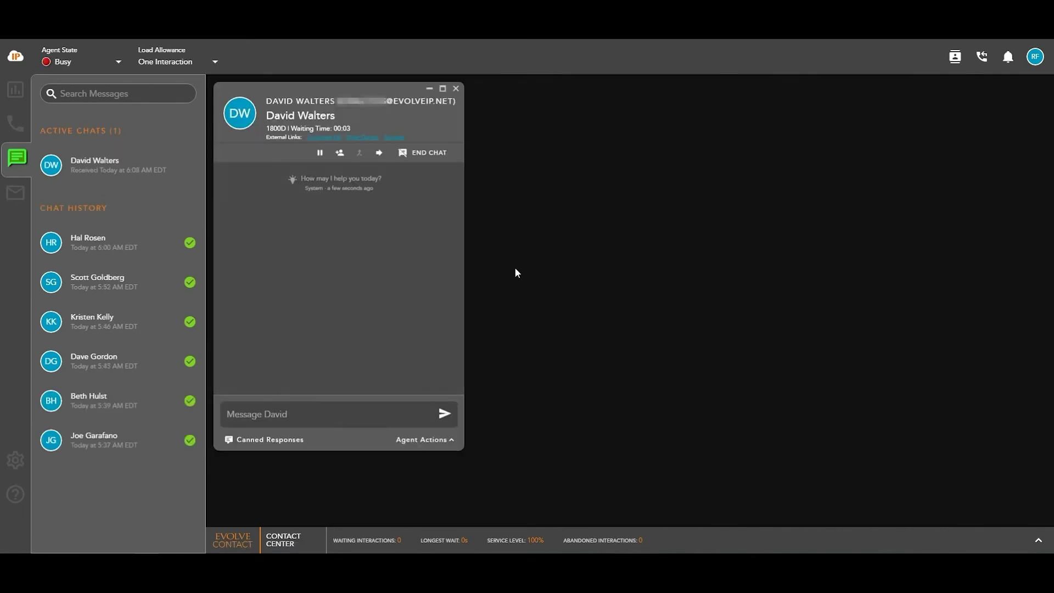
pyautogui.click(248, 442)
pyautogui.click(271, 399)
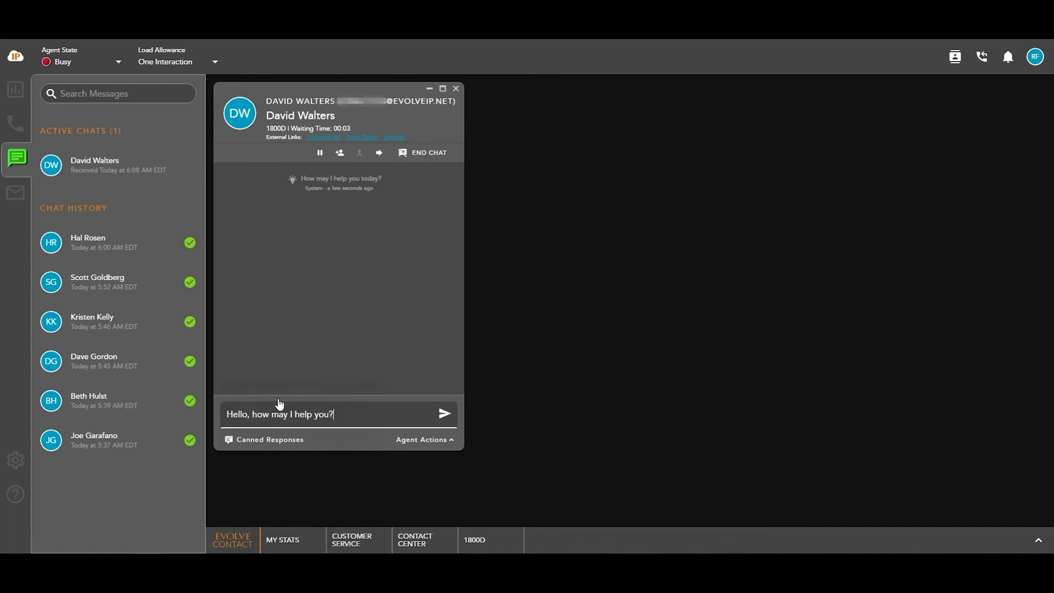
pyautogui.click(445, 416)
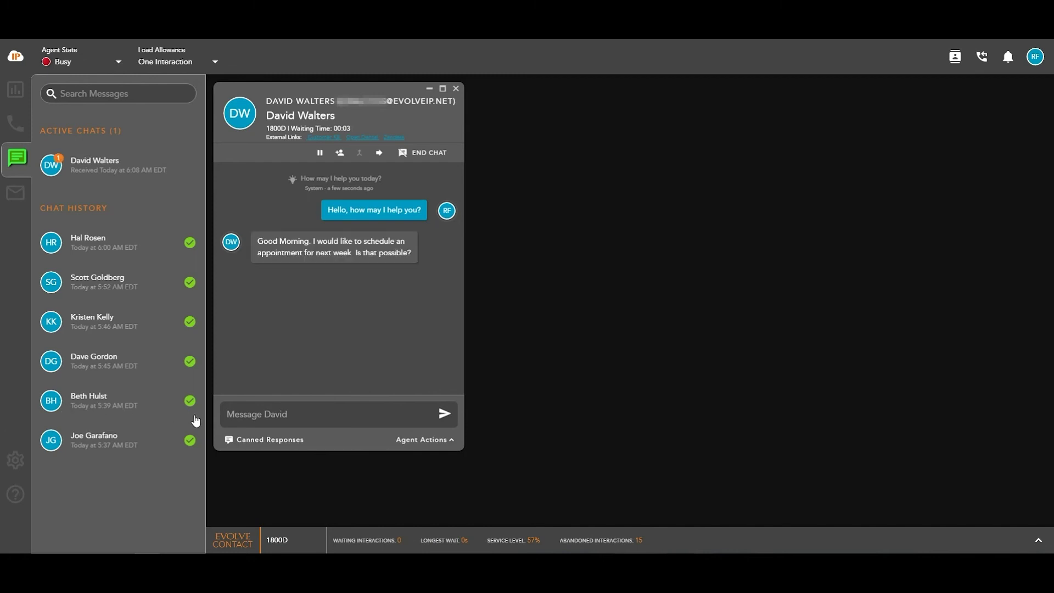
# Send the canned reply saying you'll get their appointment scheduled.
pyautogui.click(265, 440)
pyautogui.click(266, 433)
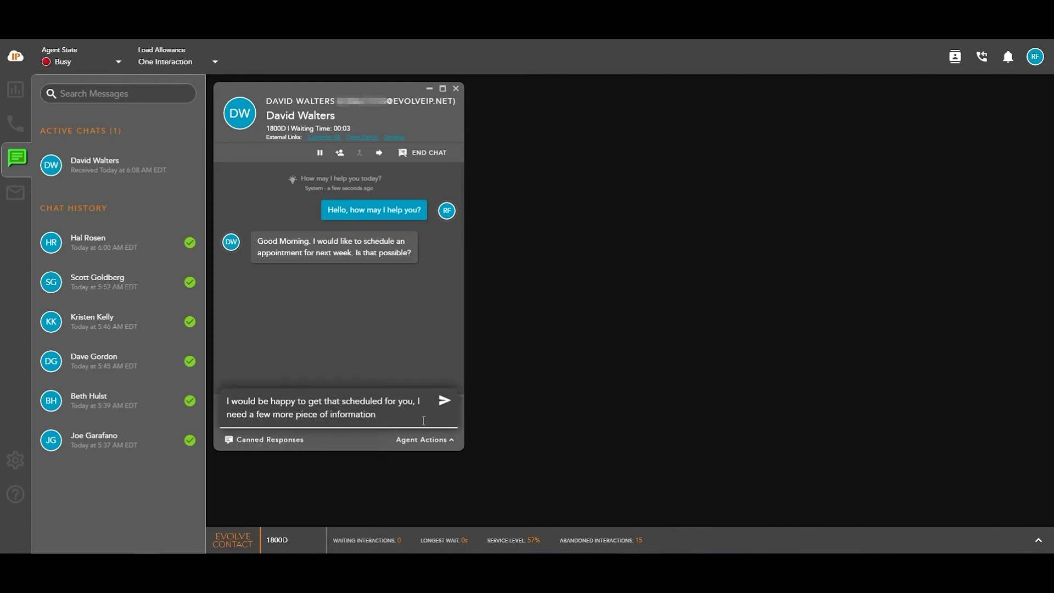
pyautogui.click(444, 400)
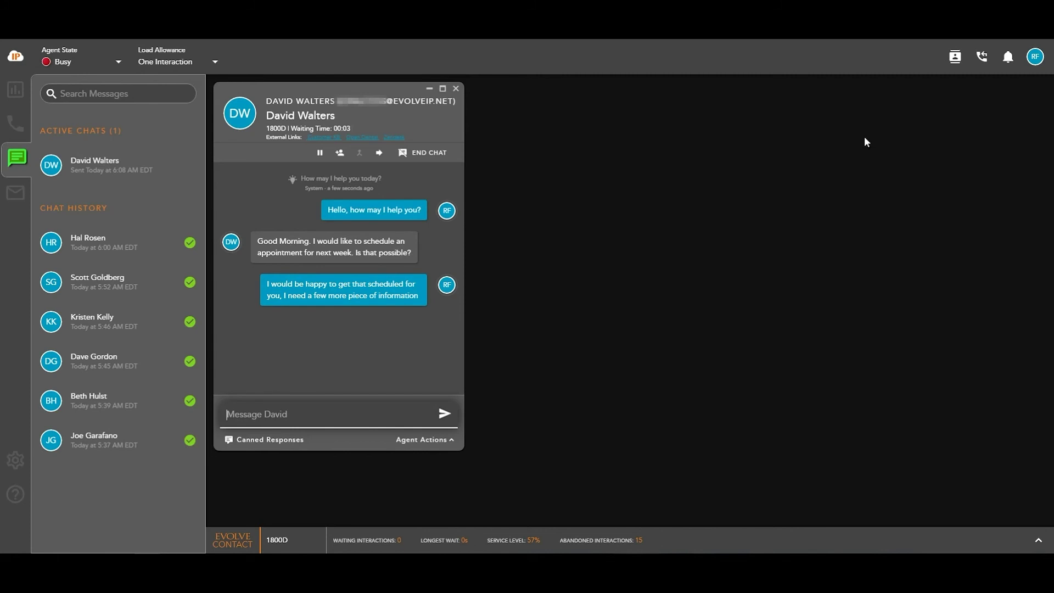
# Start a new callback to the customer's phone number under the 1800D business process.
pyautogui.click(978, 61)
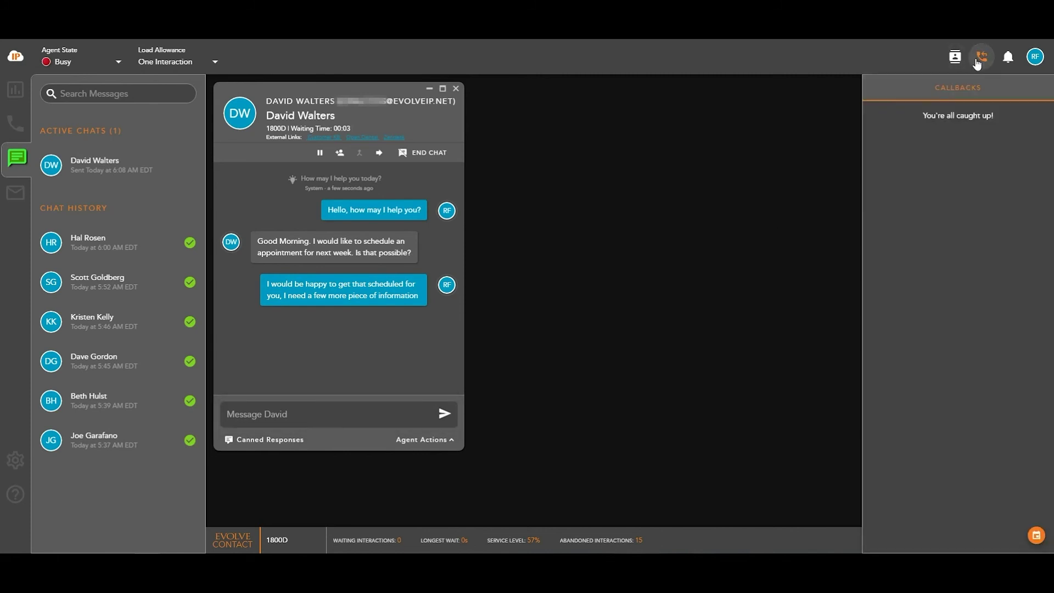
pyautogui.click(1036, 535)
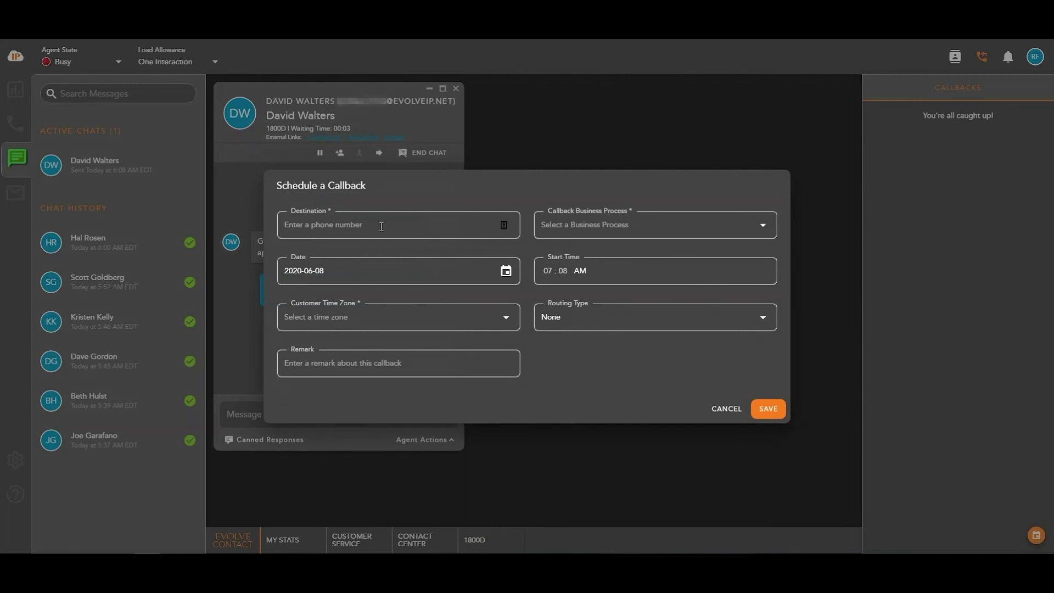
pyautogui.click(350, 226)
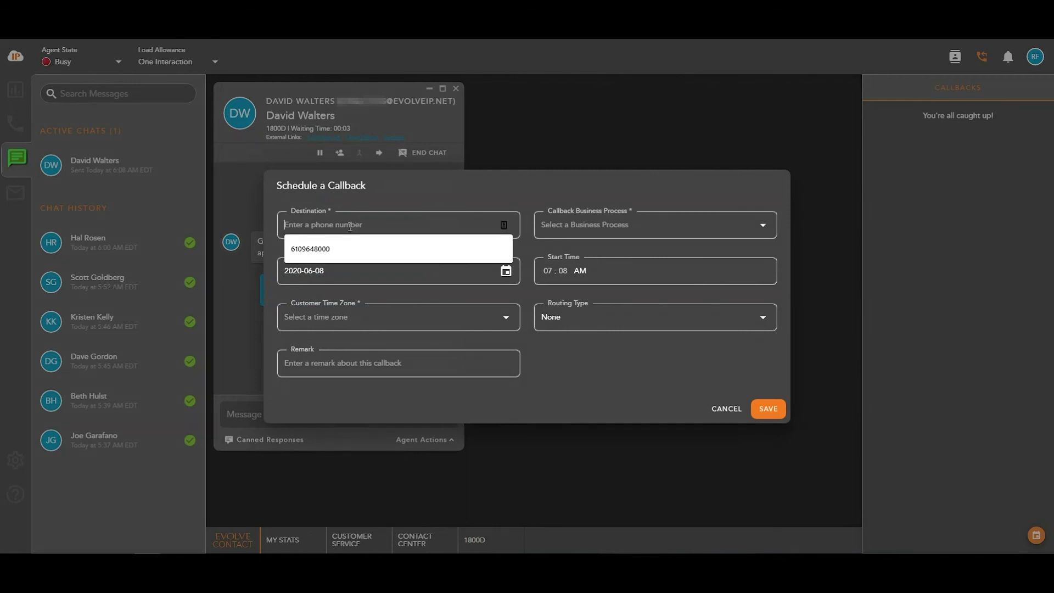
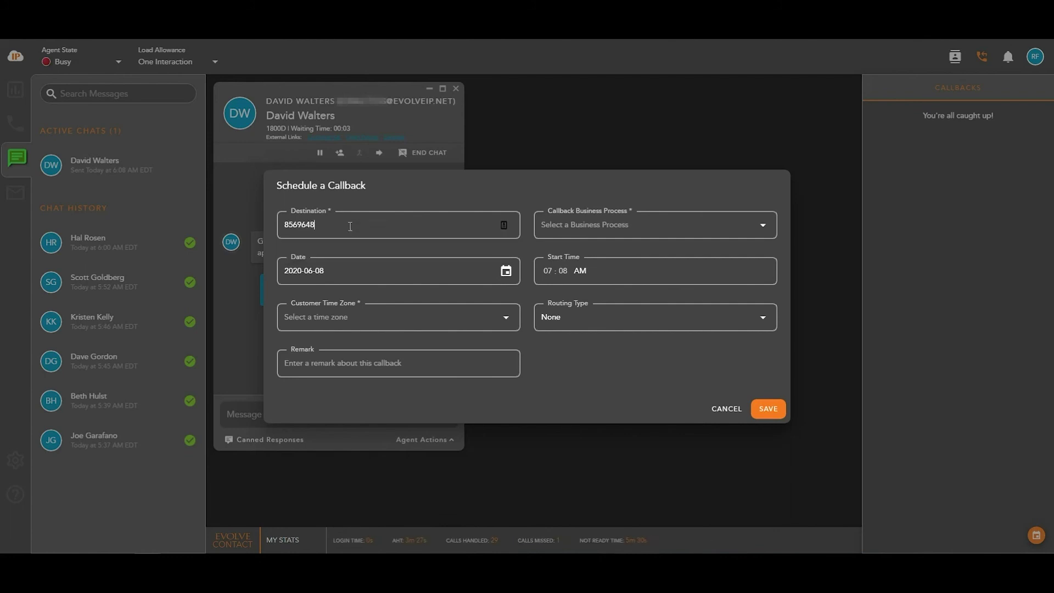
pyautogui.click(764, 226)
pyautogui.click(543, 251)
# Set the callback for 2020-06-09 at 08:00 Eastern Time with remark 'Ready for intake step'.
pyautogui.click(505, 271)
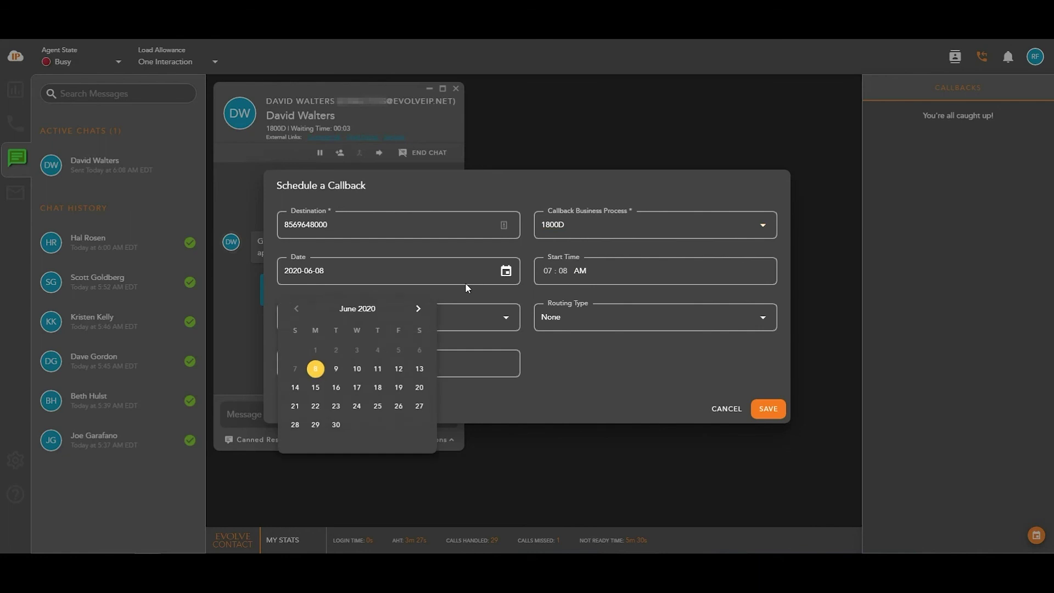
pyautogui.click(336, 369)
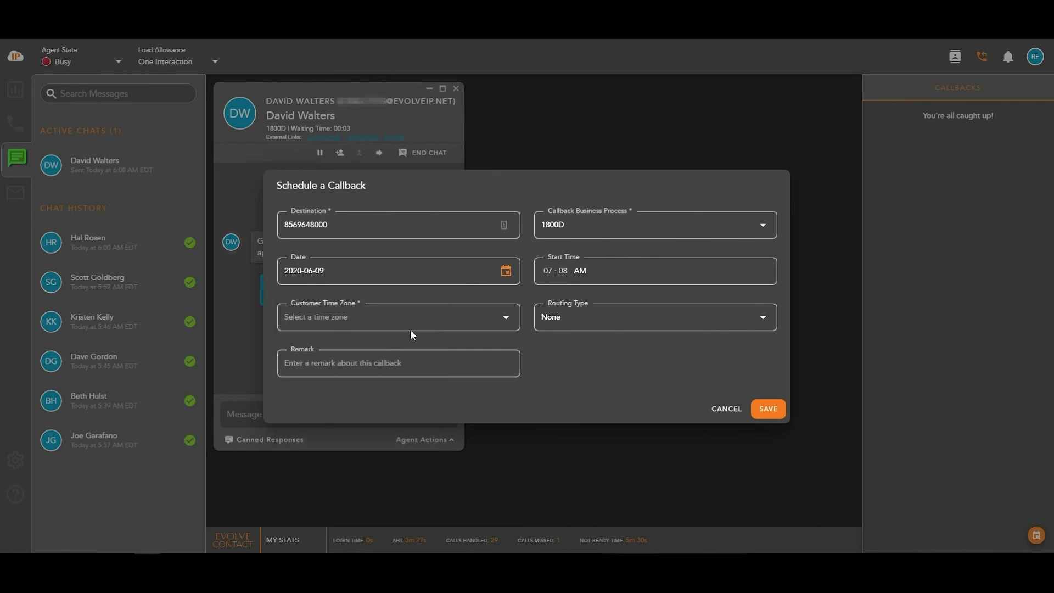
pyautogui.click(570, 272)
pyautogui.write('8')
pyautogui.write('00')
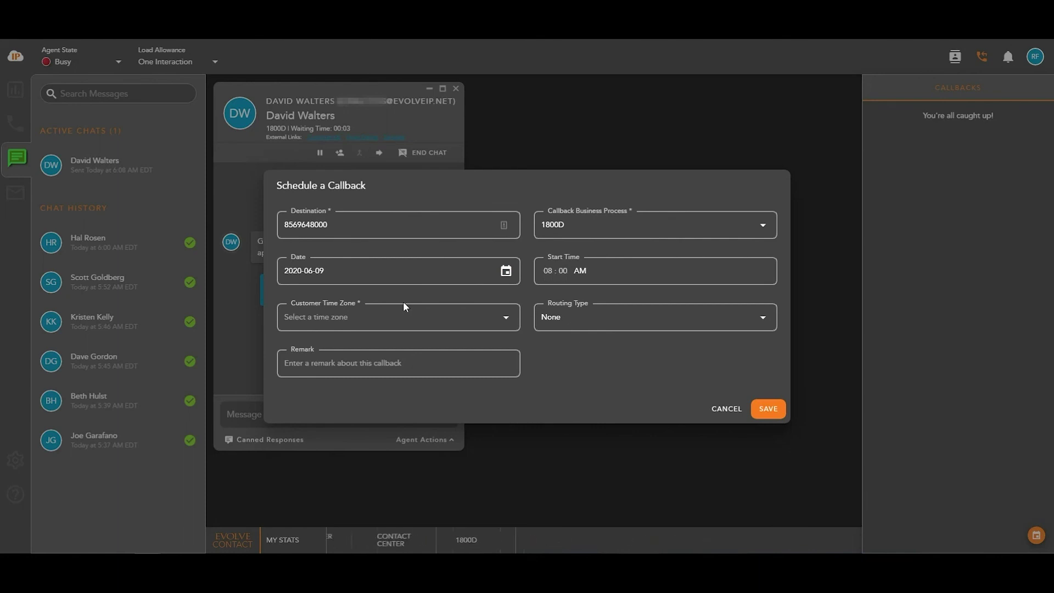
pyautogui.click(404, 313)
pyautogui.write('eas')
pyautogui.click(384, 345)
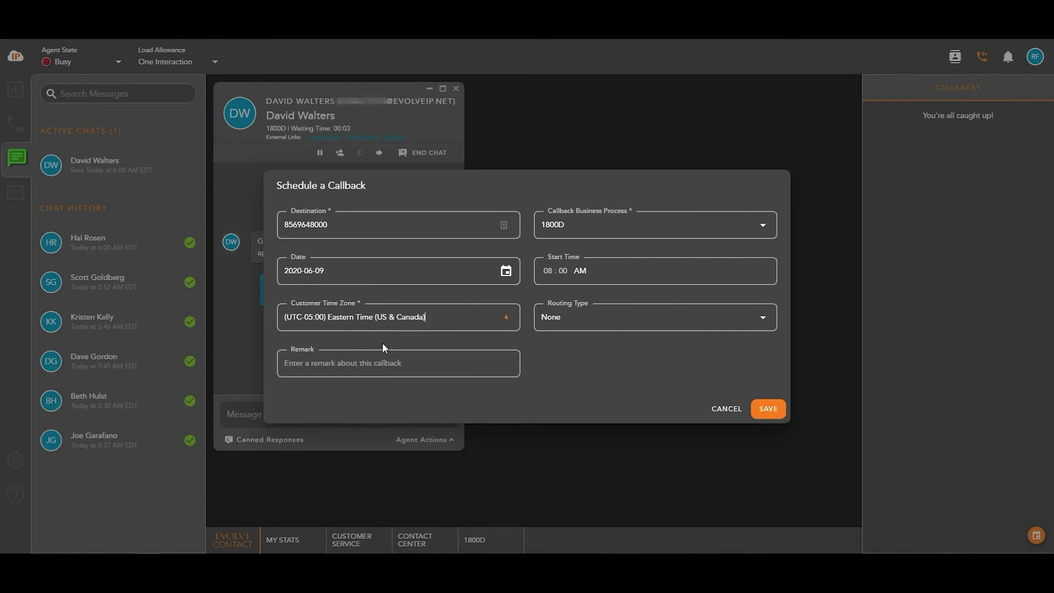
pyautogui.click(380, 357)
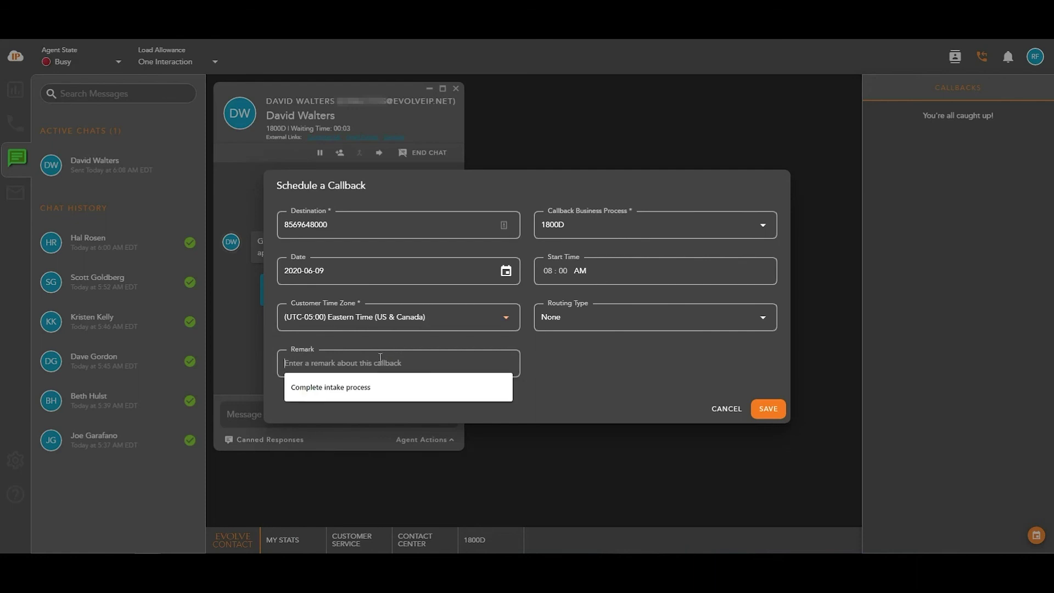
pyautogui.write('Ready for intake step')
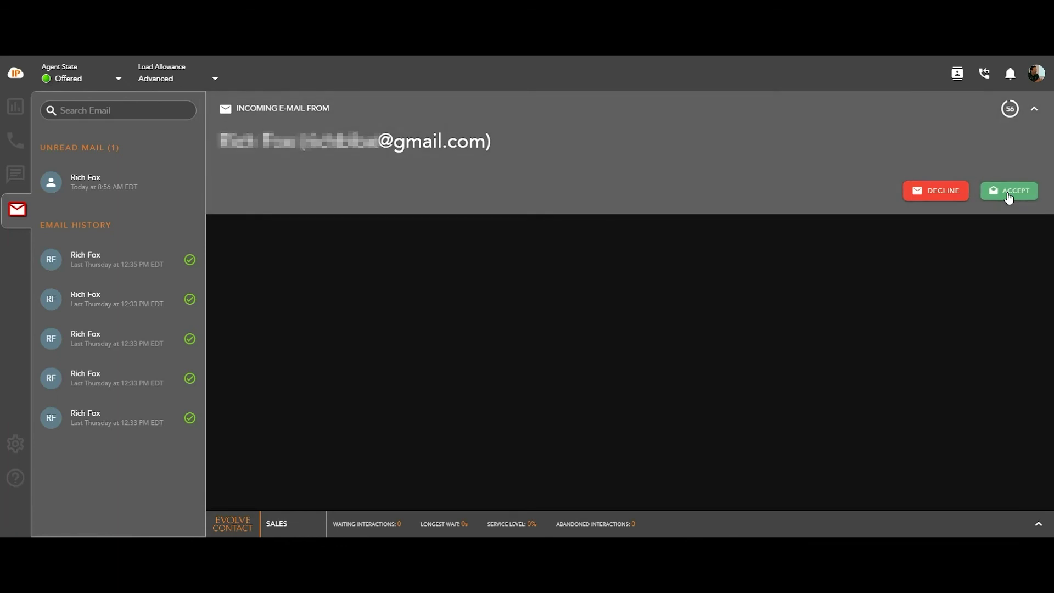
# Accept the BROKEN PART e-mail and send the reply 'I can help with that!!'.
pyautogui.click(1009, 195)
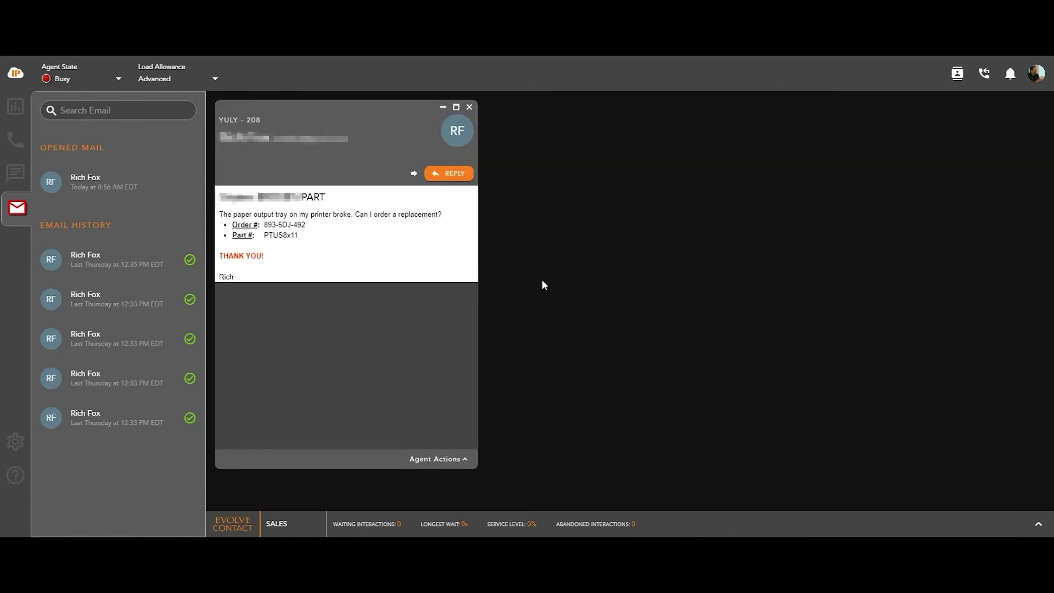
pyautogui.click(451, 174)
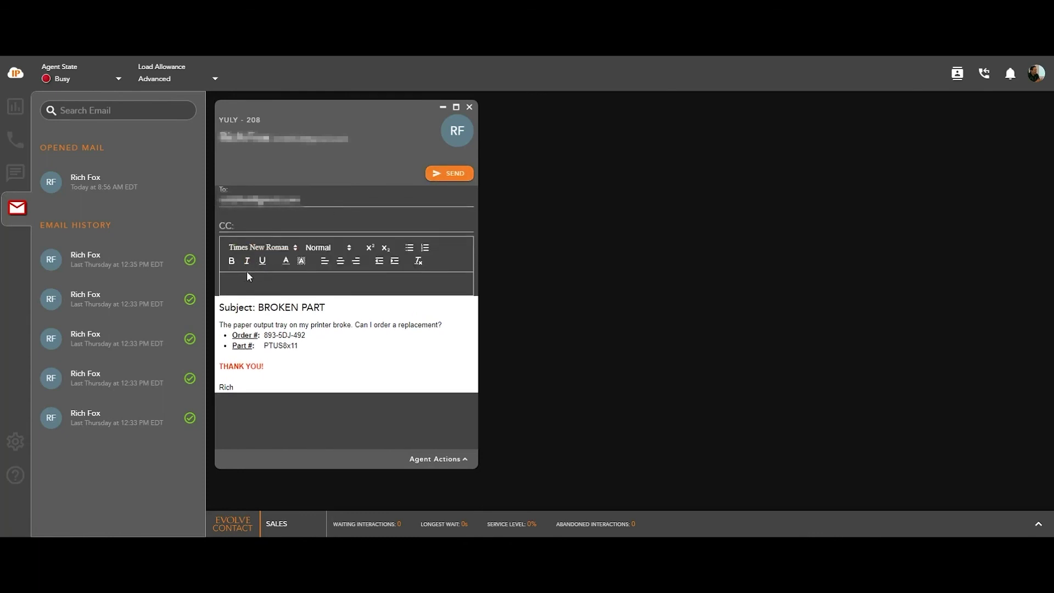
pyautogui.write('I c')
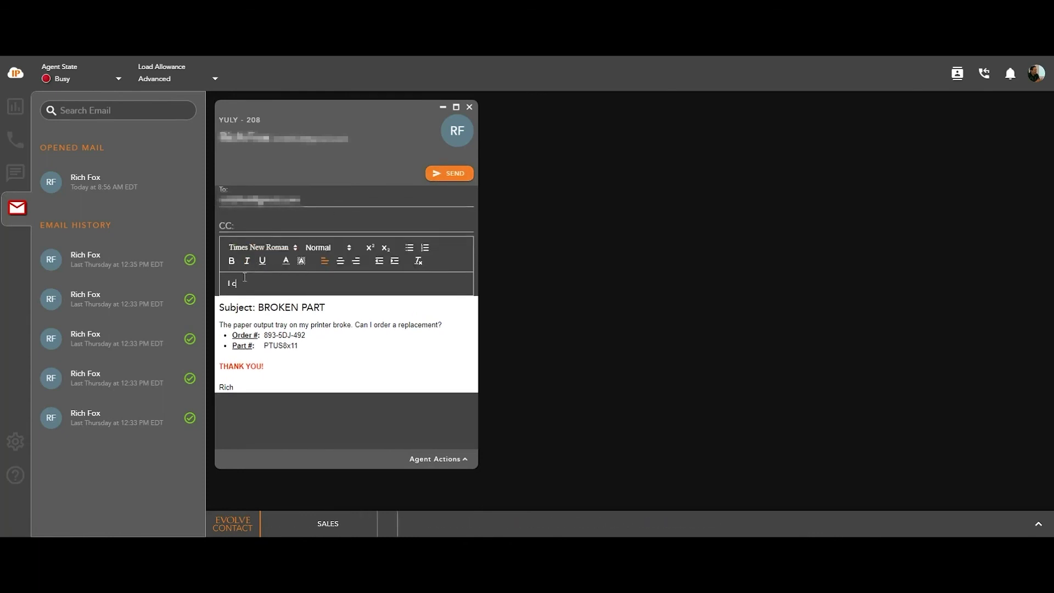
pyautogui.write('an help with that!!')
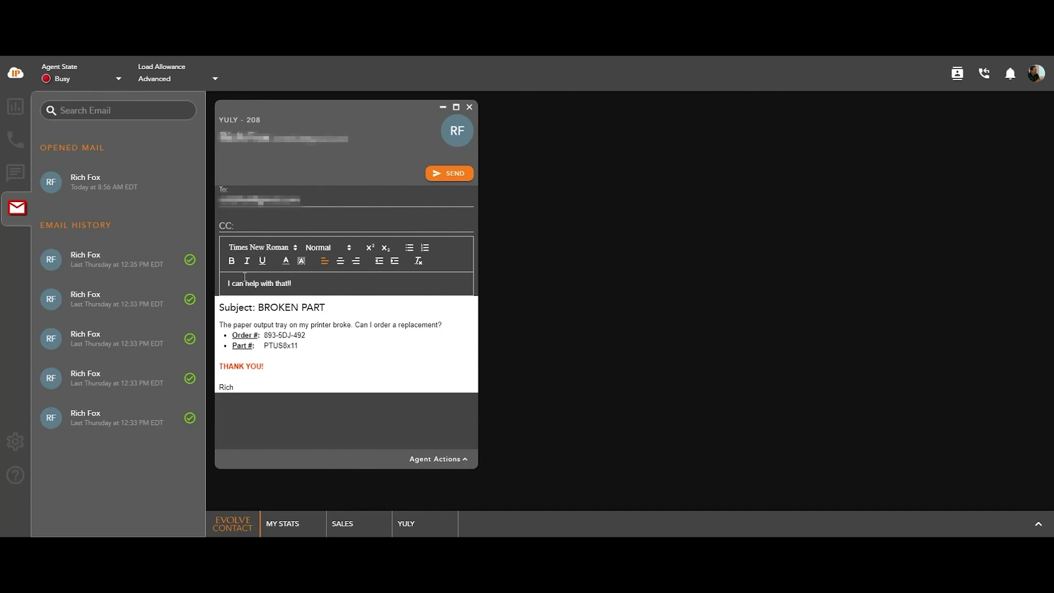
pyautogui.click(449, 175)
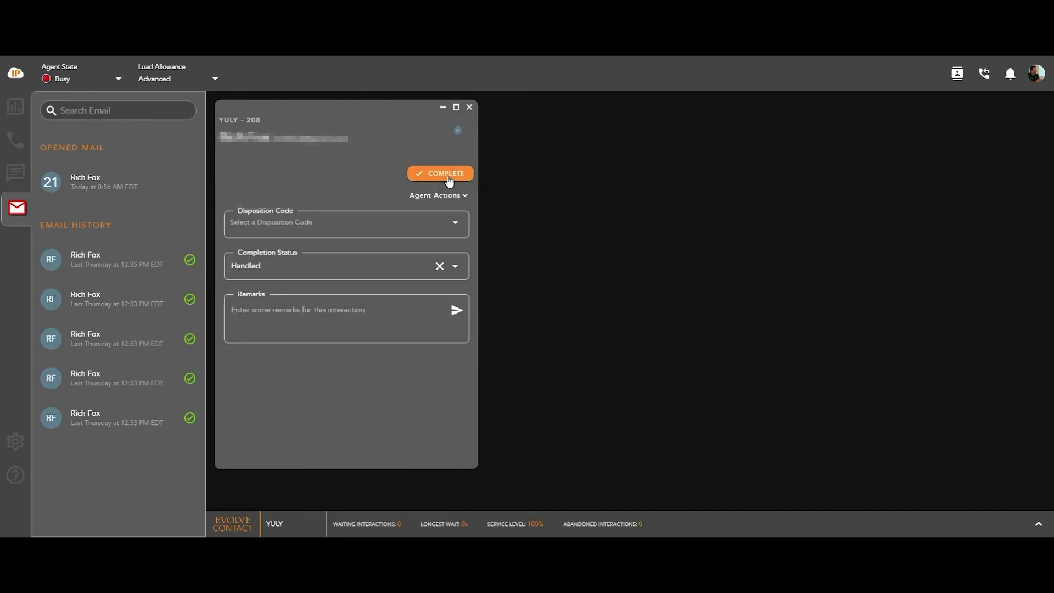